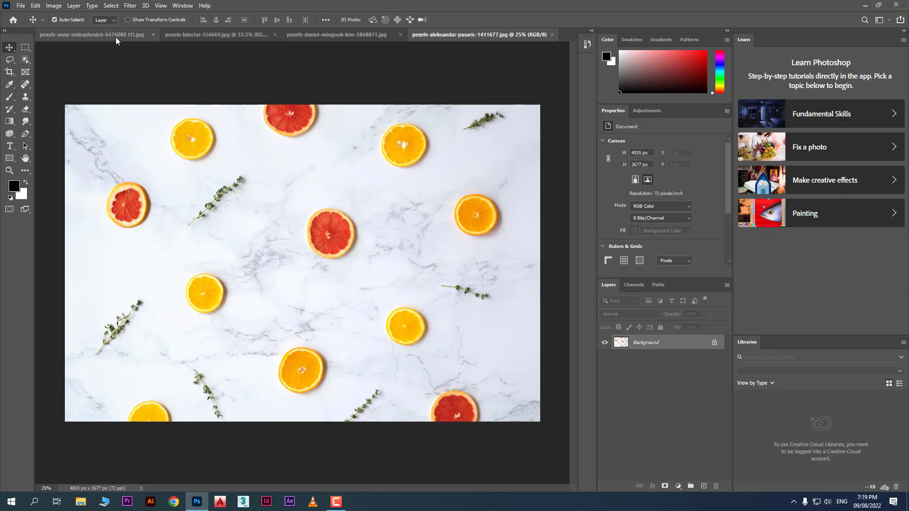
Look over the portrait, seagull and sunset photos, examining the birds in the latter two up close.
click(116, 37)
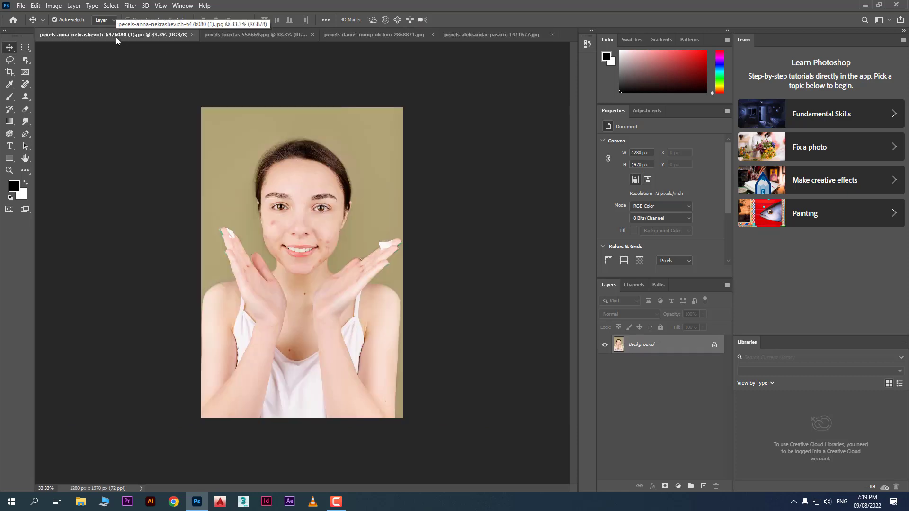
click(393, 37)
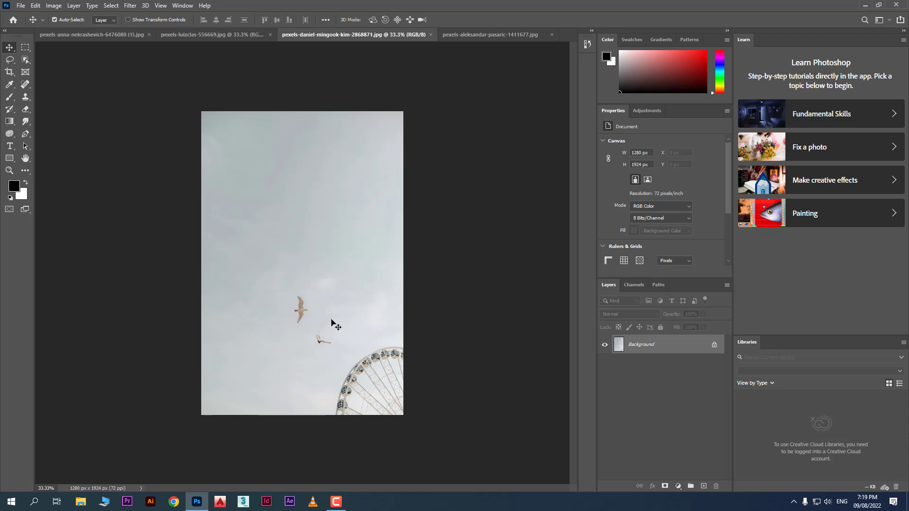
scroll(314, 350, up, 5)
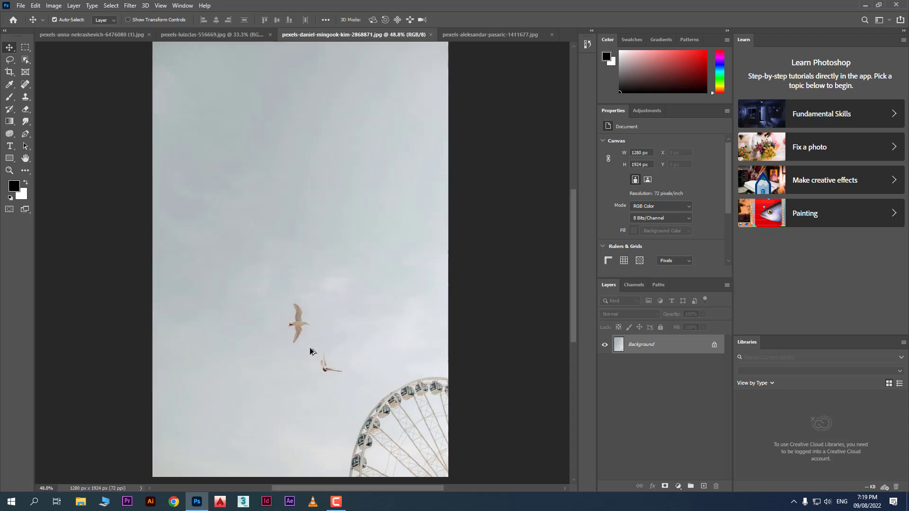
scroll(301, 359, up, 3)
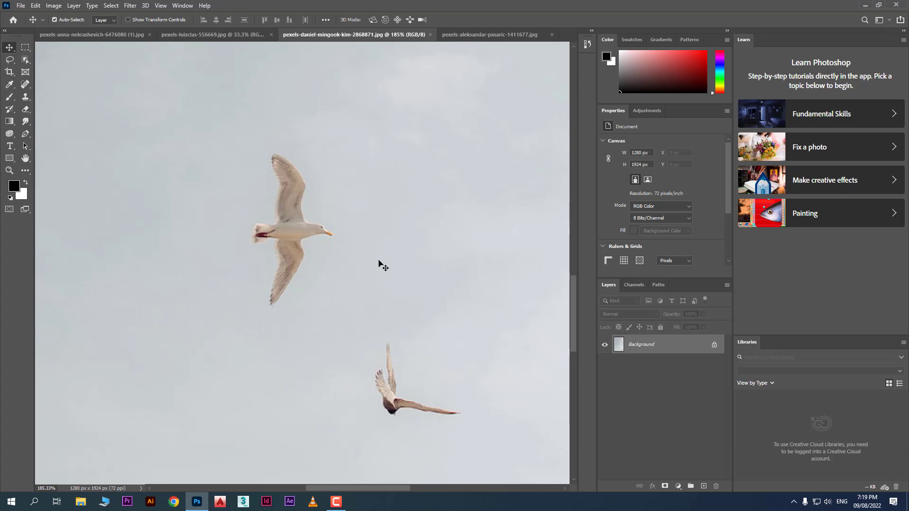
click(229, 35)
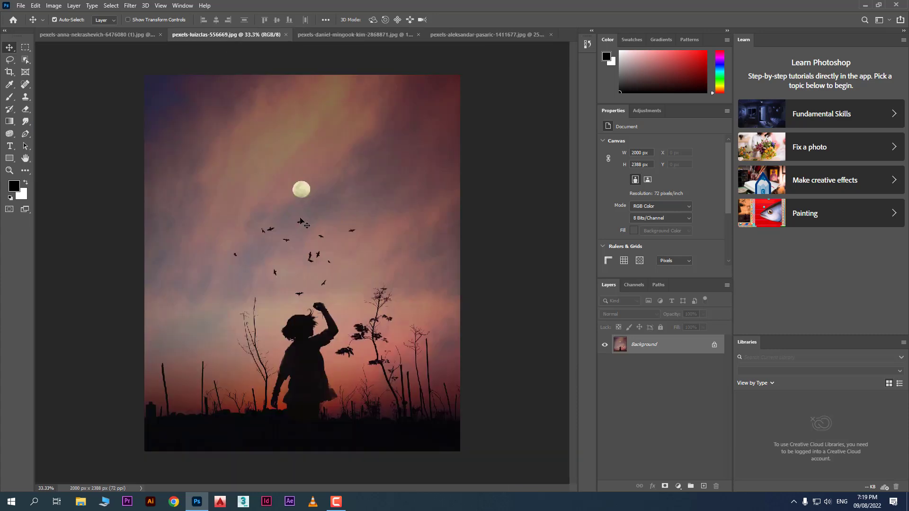
scroll(301, 221, up, 5)
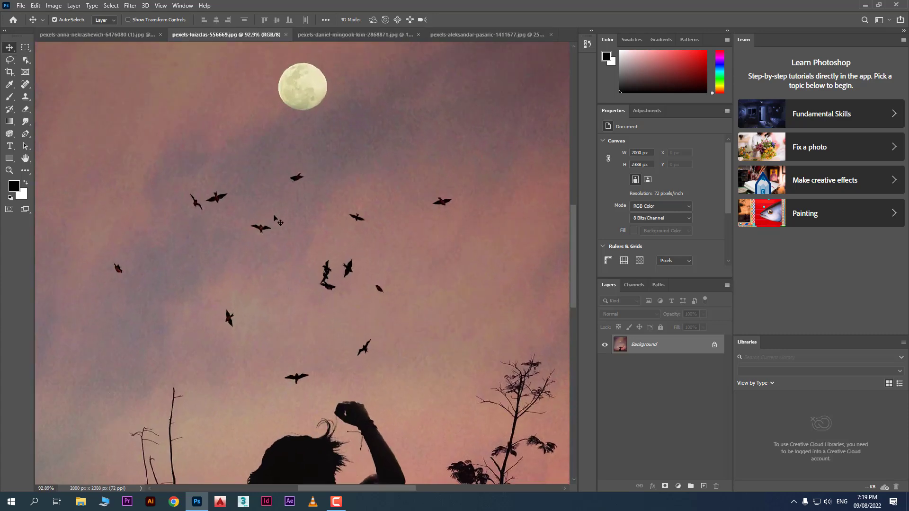
scroll(274, 219, down, 1)
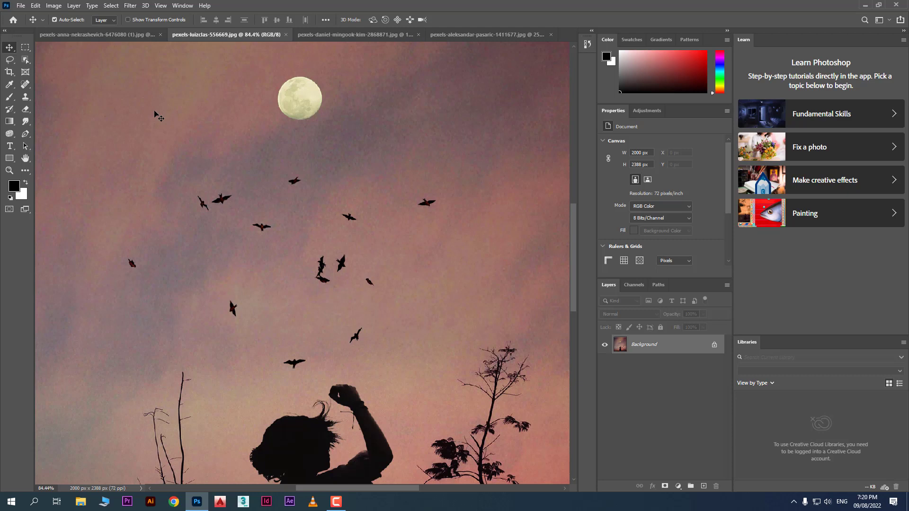
Select the farthest-right bird in the sunset sky with the Elliptical Marquee tool.
click(29, 49)
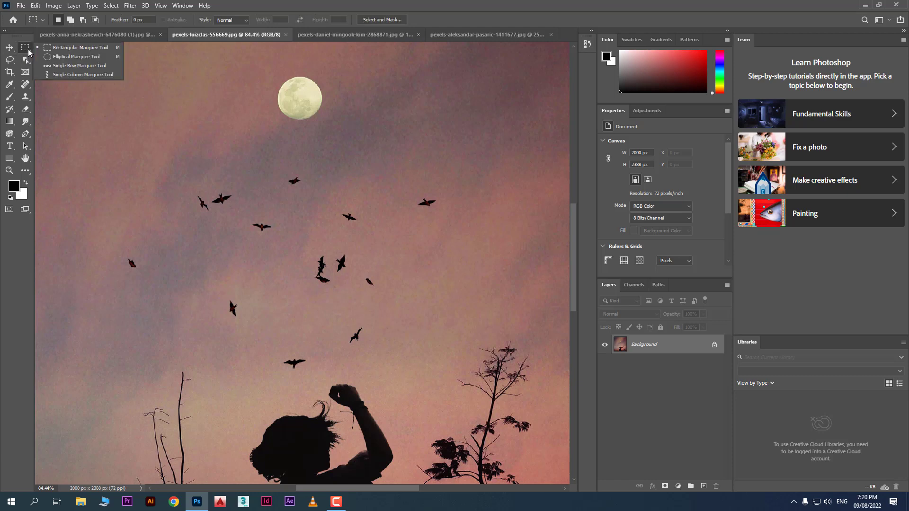
click(68, 58)
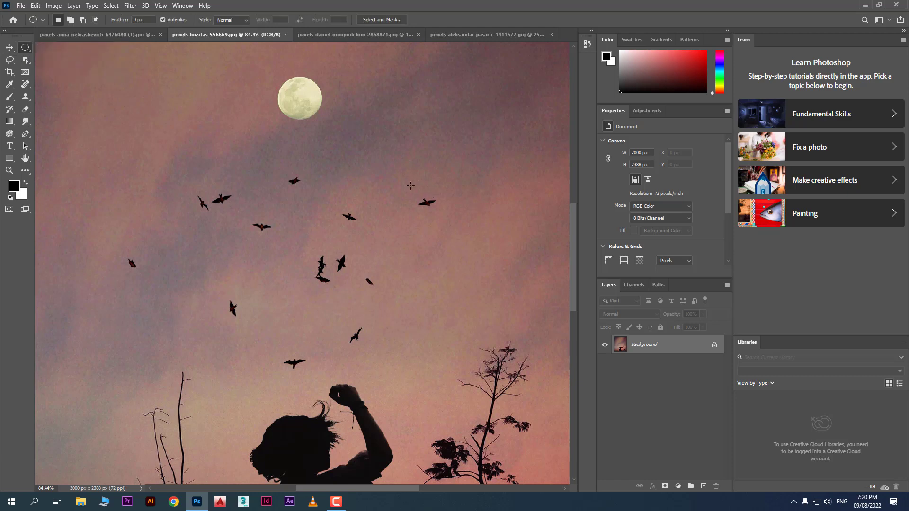
drag(410, 185, 440, 219)
Draw a freehand Lasso selection around the small bird just below and to the right of the moon.
click(9, 61)
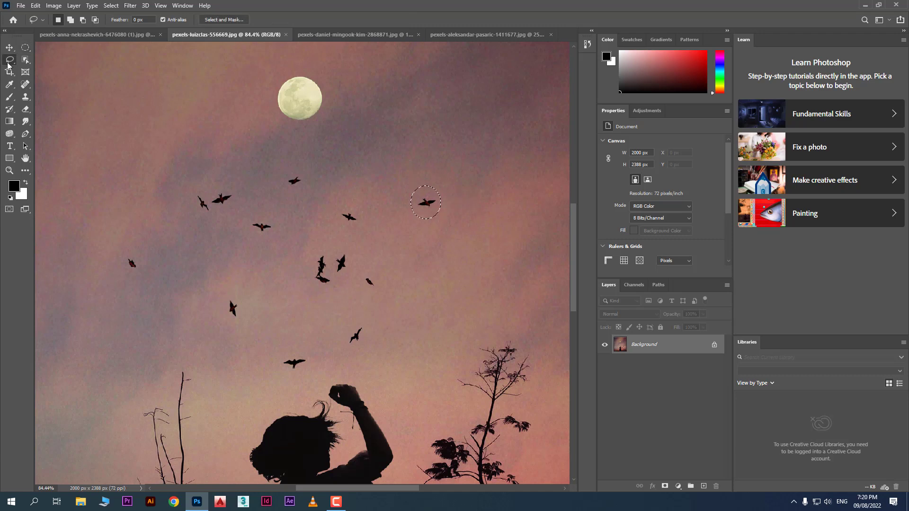
right_click(7, 63)
click(49, 61)
mouse_move(347, 207)
mouse_down()
mouse_move(335, 212)
mouse_move(340, 231)
mouse_move(360, 231)
mouse_move(361, 212)
mouse_move(348, 208)
mouse_up()
Remove the lassoed bird by filling the selection with Content-Aware contents, and clear the selection.
right_click(350, 220)
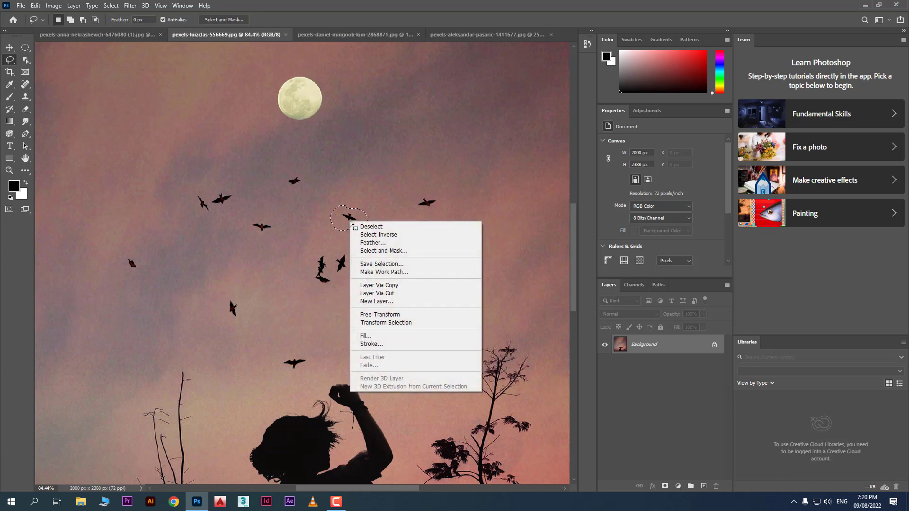
click(392, 339)
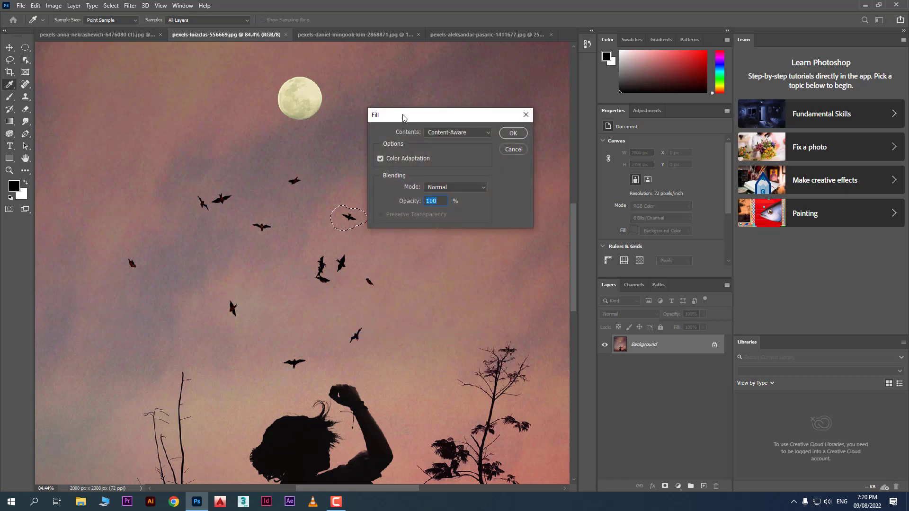
drag(403, 118, 441, 113)
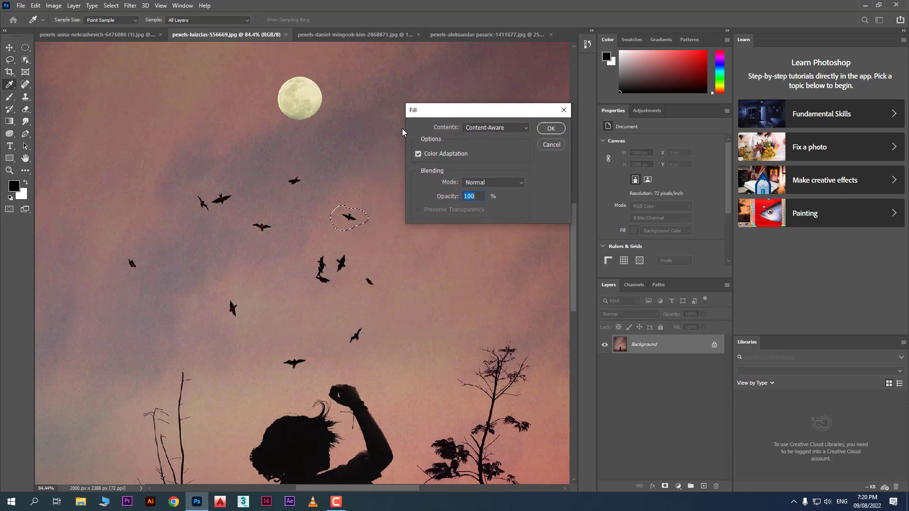
click(508, 129)
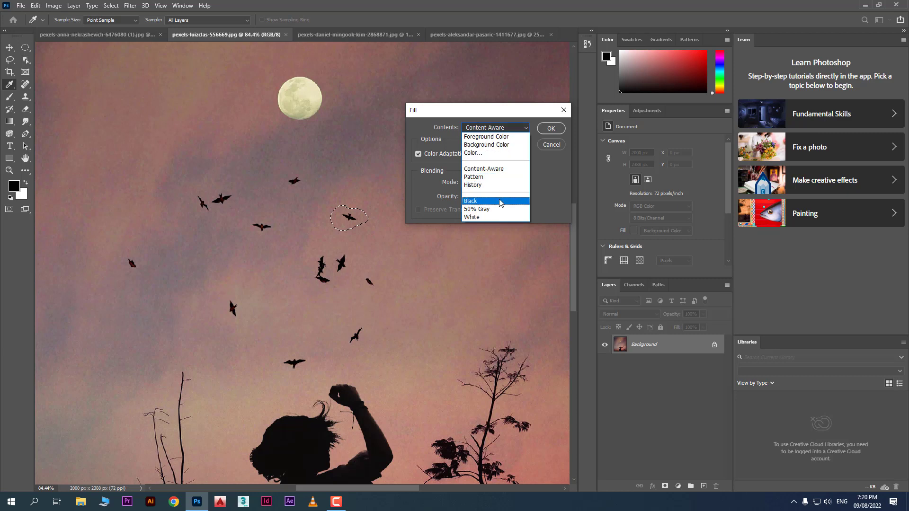
click(511, 169)
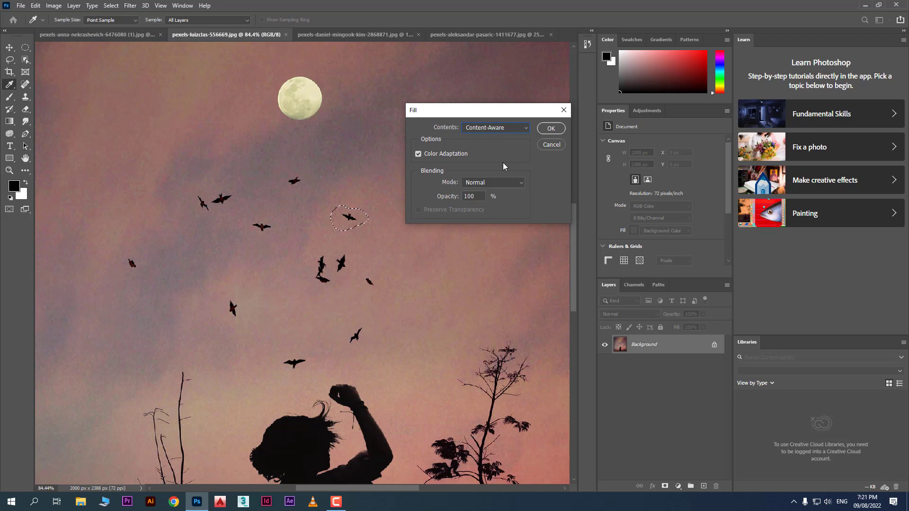
click(551, 128)
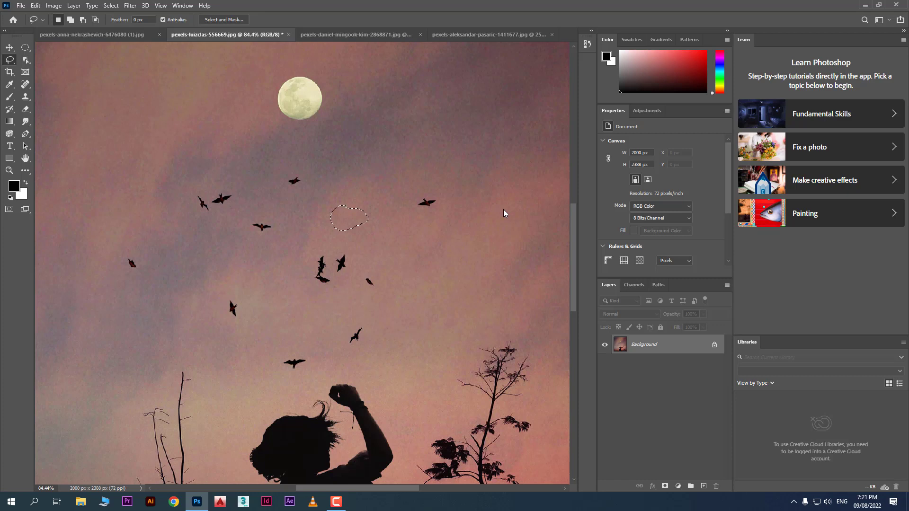
click(551, 209)
Remove the farthest-right bird in the sky by enclosing it in an elliptical selection and filling it with Content-Aware.
click(25, 47)
drag(409, 187, 439, 214)
click(35, 5)
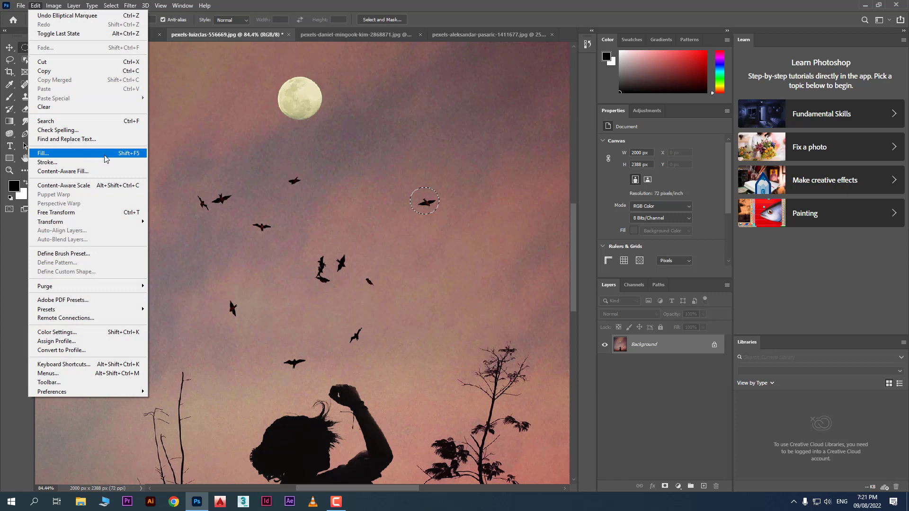
click(129, 156)
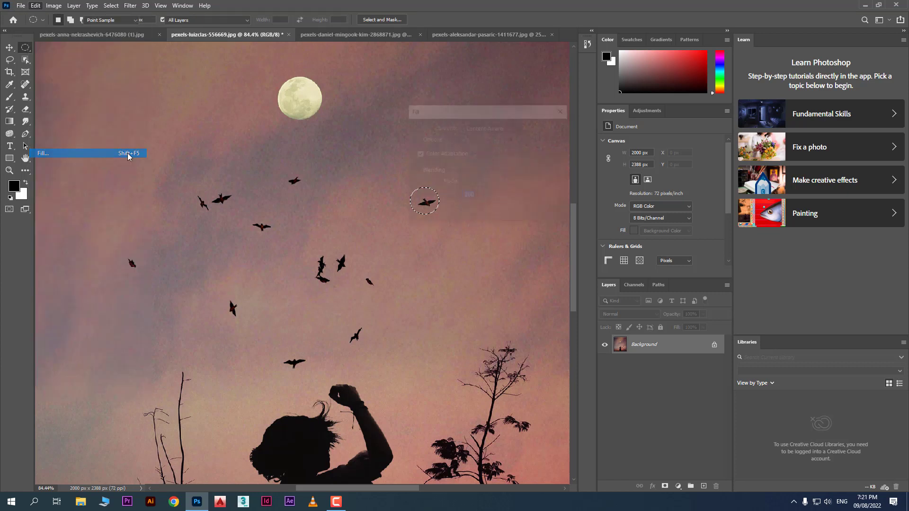
click(501, 130)
click(501, 129)
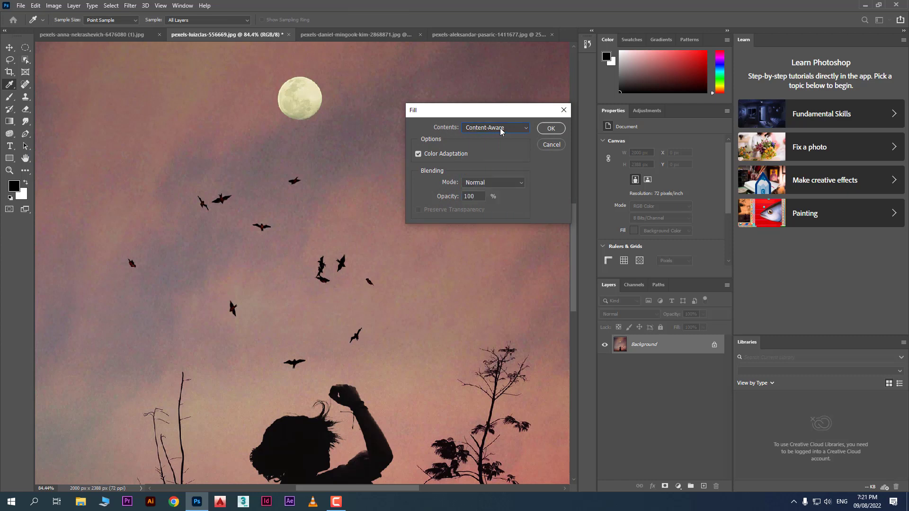
click(551, 129)
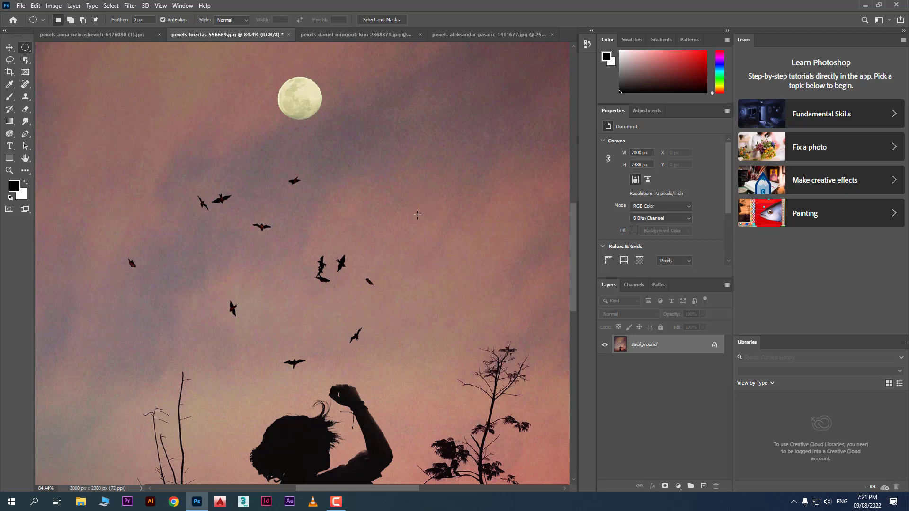
Switch to the citrus slices photo and bring the orange slice near its right edge into close view.
click(441, 35)
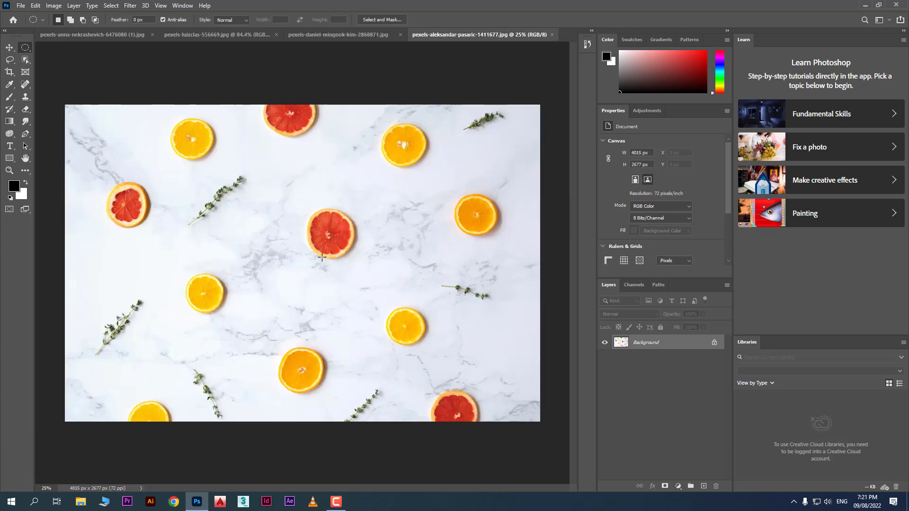
scroll(487, 246, up, 1)
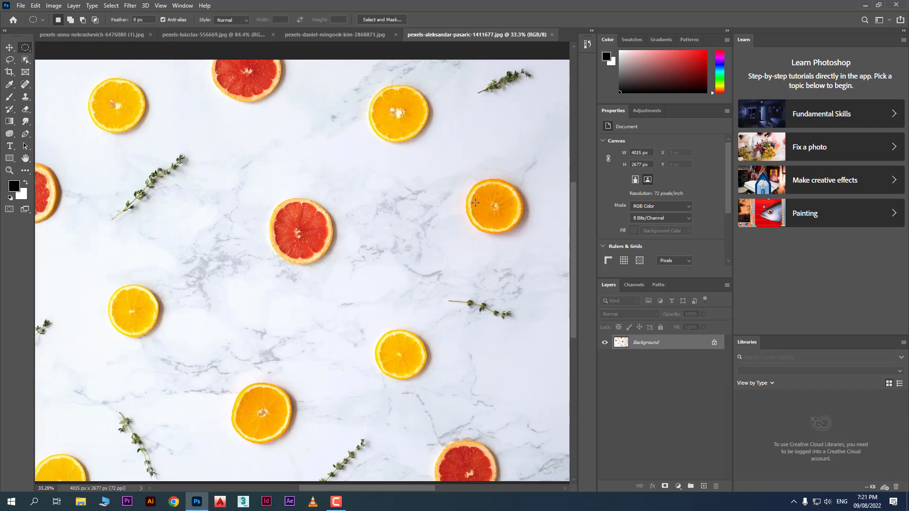
scroll(525, 201, up, 3)
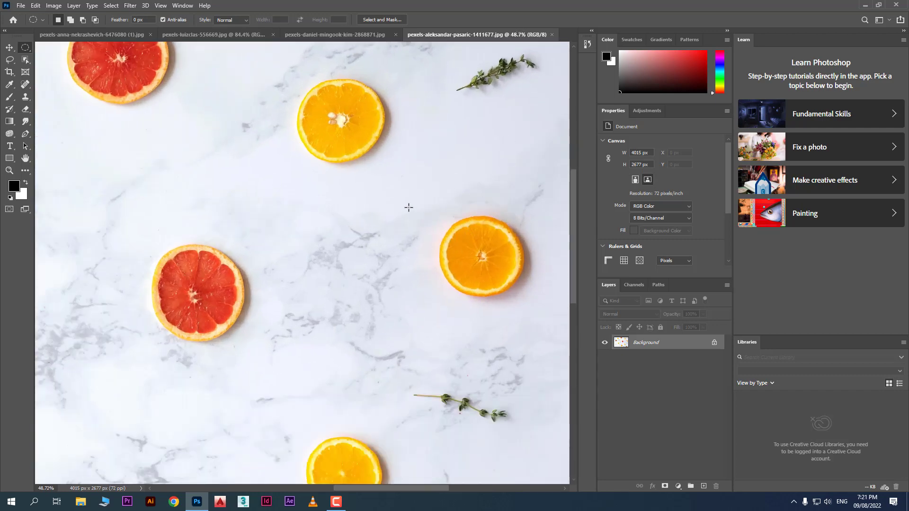
Try to remove the orange slice near the photo's right edge using Object Selection and a Content-Aware fill.
click(25, 60)
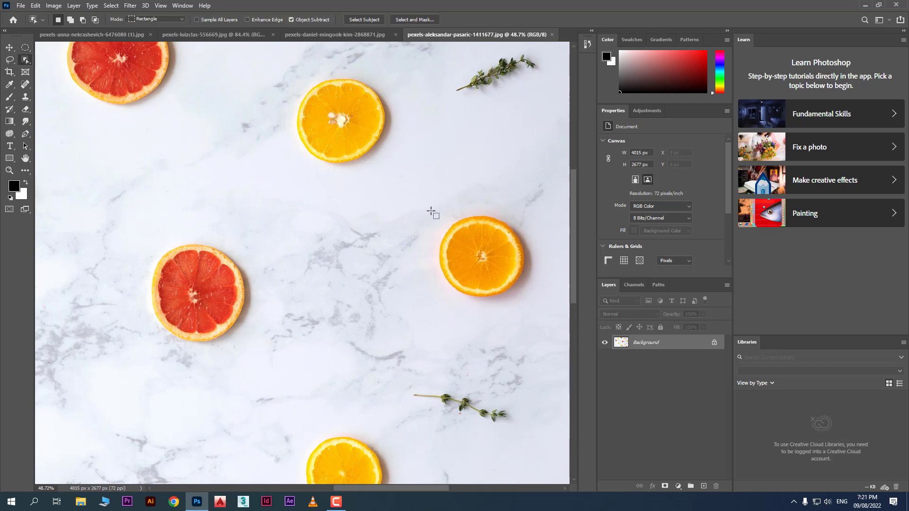
drag(428, 207, 535, 307)
right_click(499, 255)
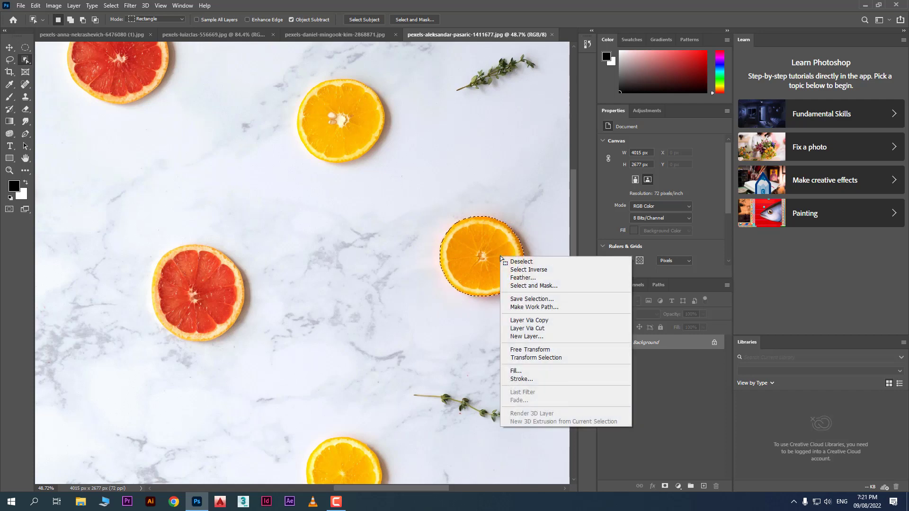
click(516, 371)
click(550, 130)
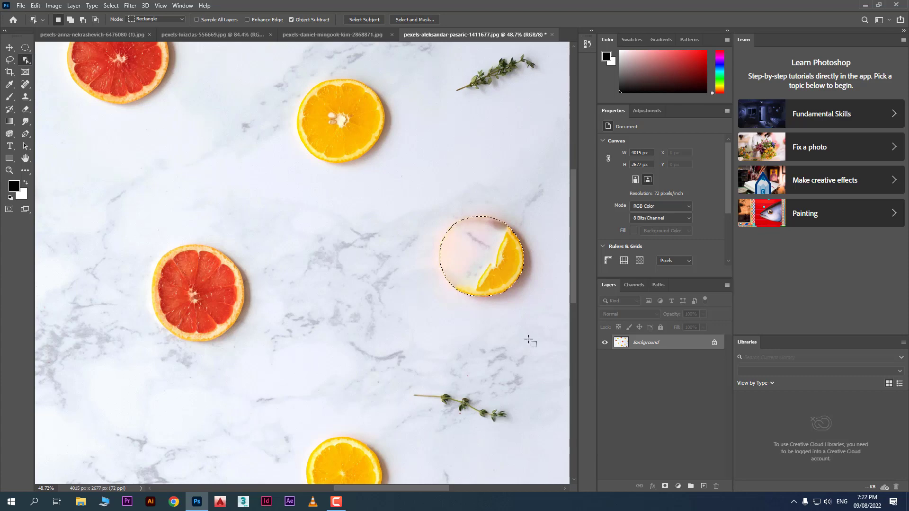
Undo the Content-Aware fill on the orange slice and clear the selection around it.
scroll(502, 292, down, 3)
scroll(521, 318, up, 1)
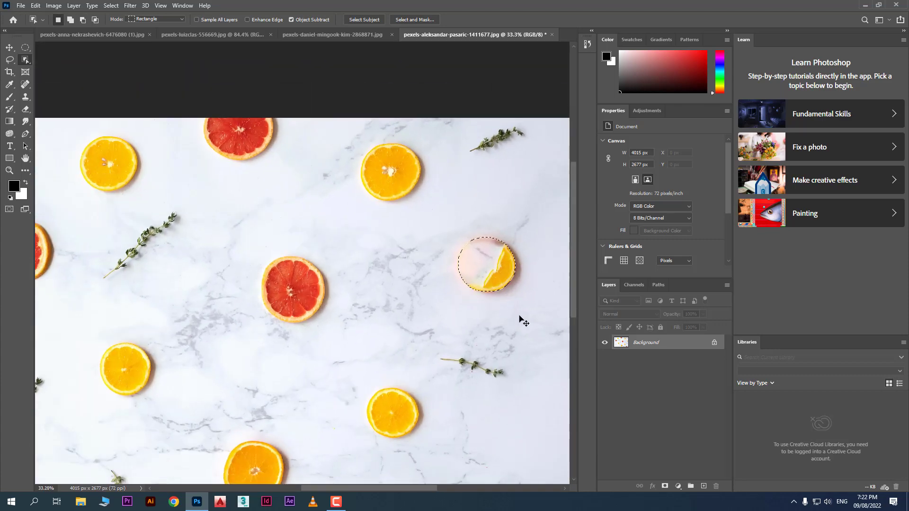
key(ctrl+z)
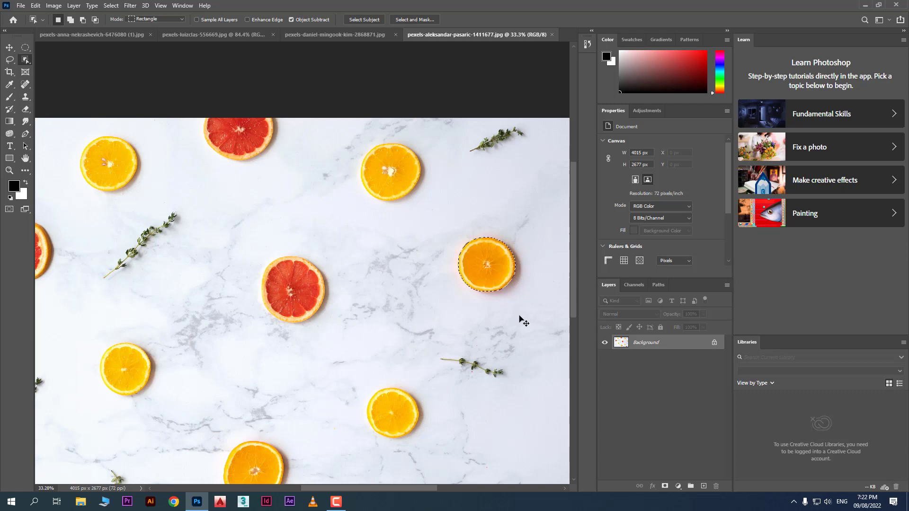
key(ctrl+d)
Select the orange slice near the photo's right edge with a rectangular marquee that leaves a margin of marble around it.
click(28, 46)
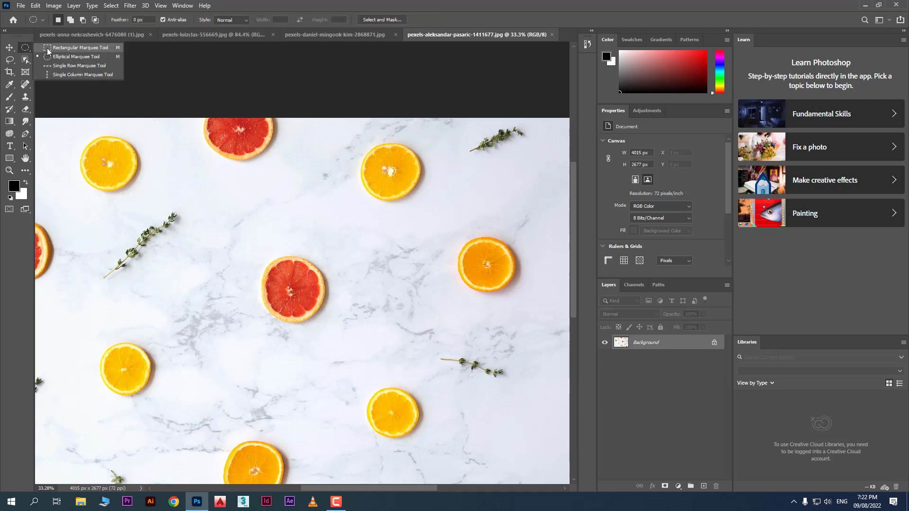
click(71, 47)
drag(450, 227, 539, 317)
click(539, 317)
Fill the rectangular selection with Content-Aware contents to remove the orange slice, and deselect the area.
right_click(511, 286)
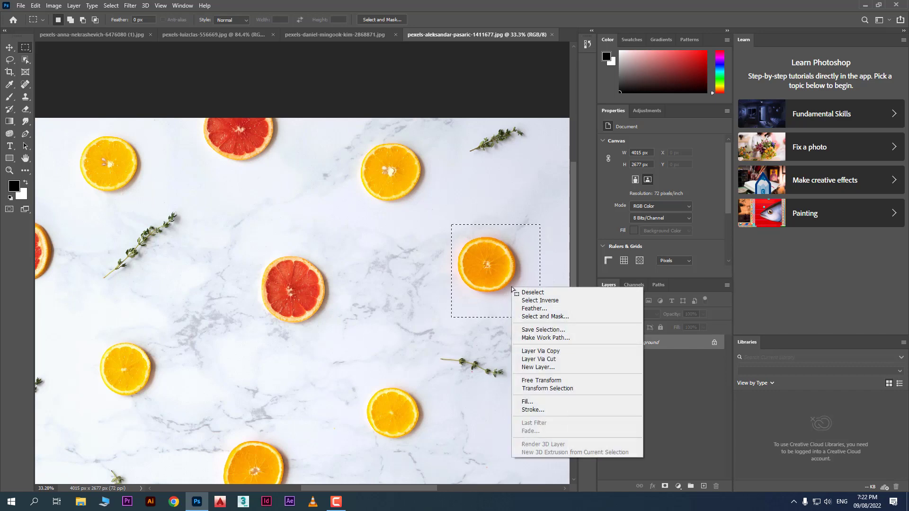
click(549, 402)
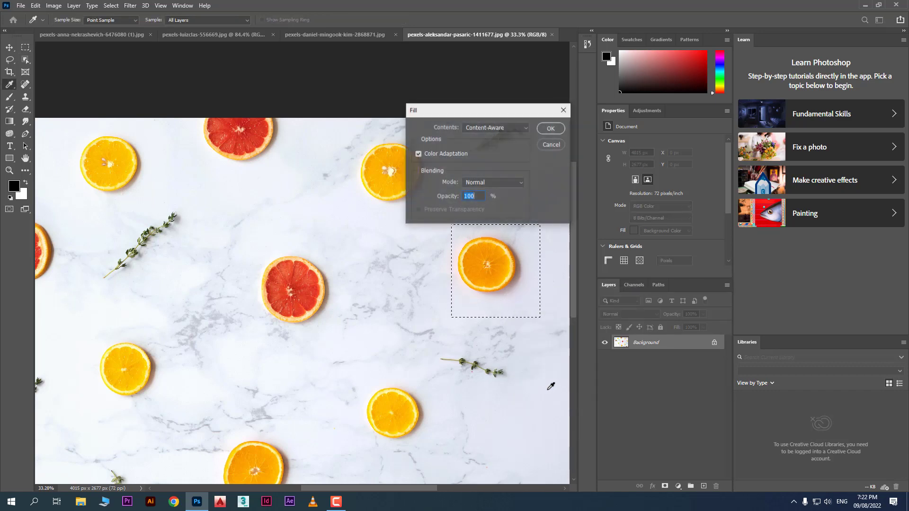
click(543, 130)
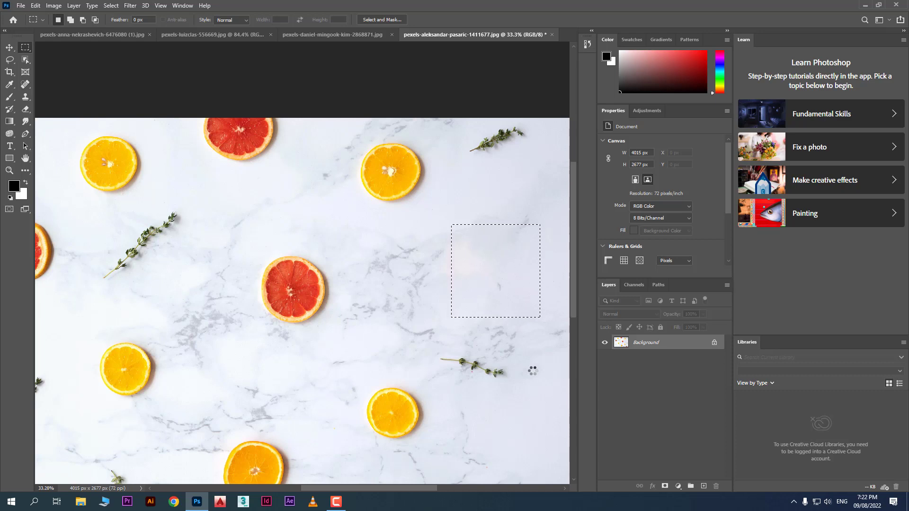
scroll(543, 240, up, 5)
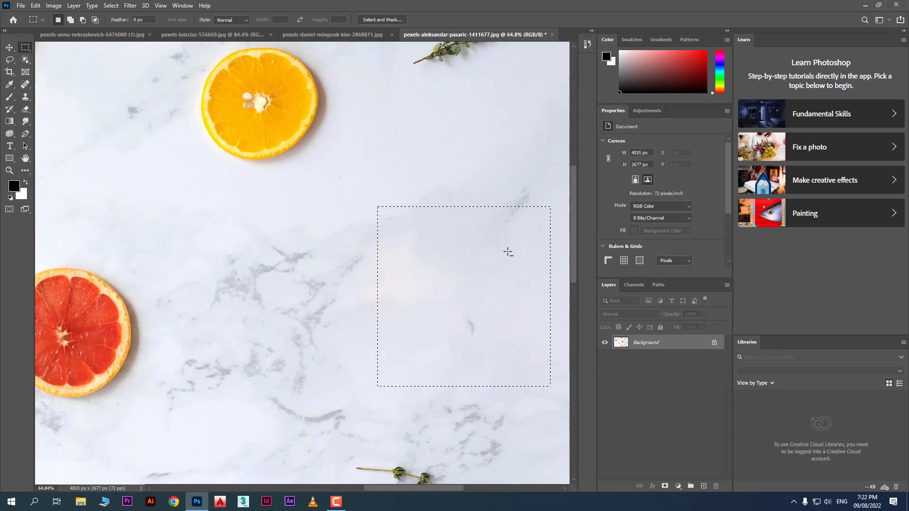
click(465, 246)
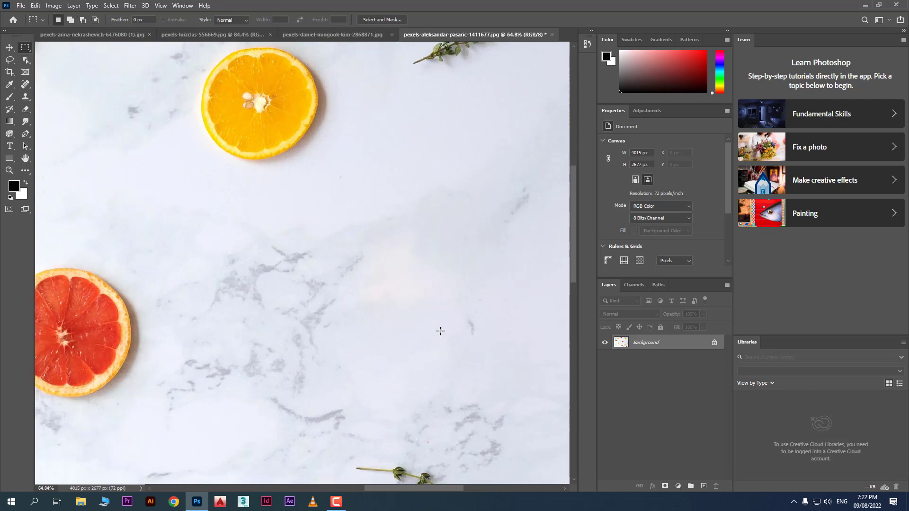
Switch to the woman's portrait and lasso the large red blemish below the eye on the left-hand cheek.
click(164, 35)
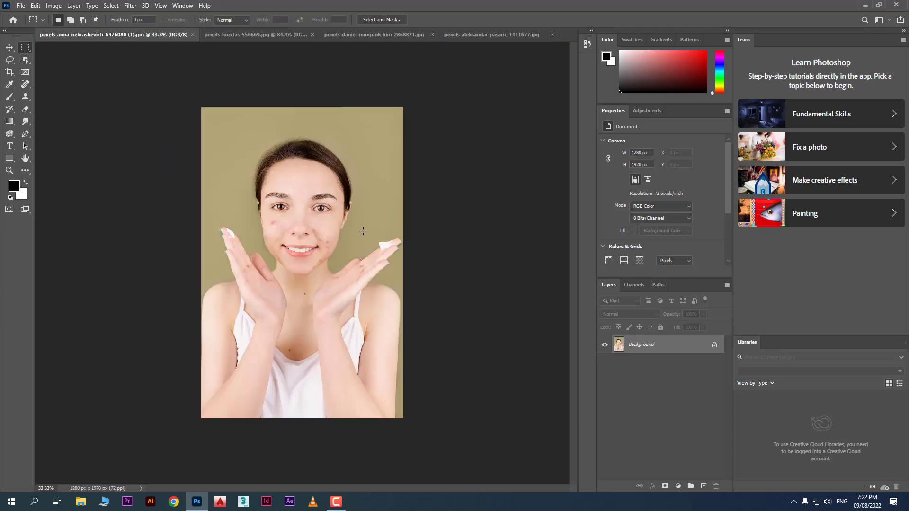
scroll(269, 217, up, 12)
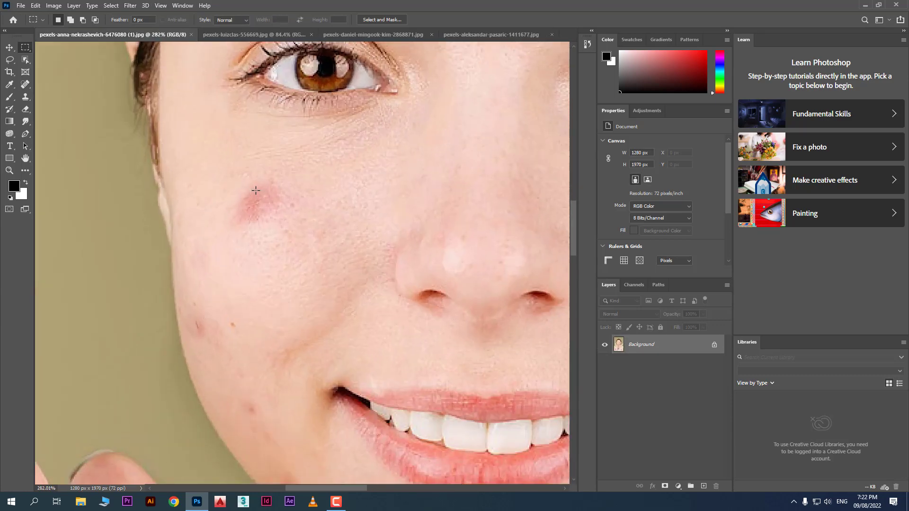
click(9, 59)
mouse_move(228, 198)
mouse_down()
mouse_move(267, 173)
mouse_move(292, 183)
mouse_move(270, 231)
mouse_move(241, 227)
mouse_move(227, 194)
mouse_up()
Fill the lassoed blemish with Content-Aware contents in Normal mode at 100% opacity, and clear the selection.
right_click(240, 195)
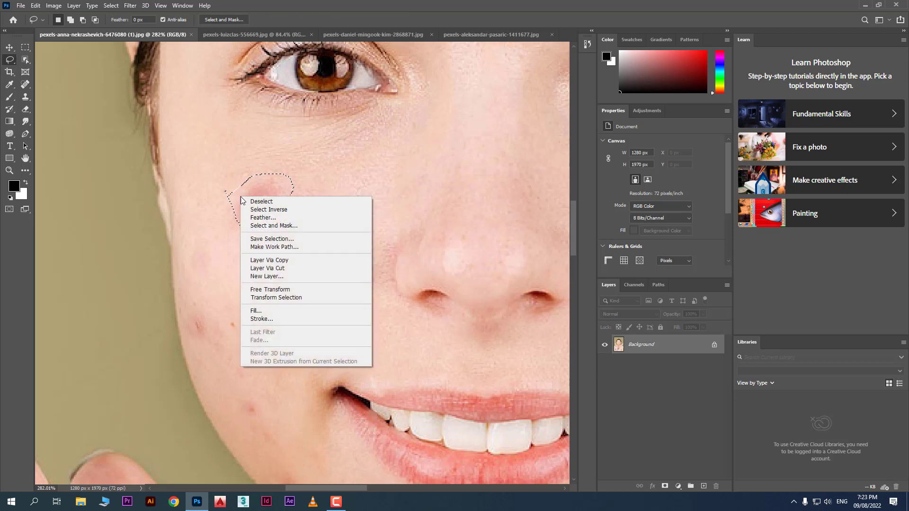
click(270, 307)
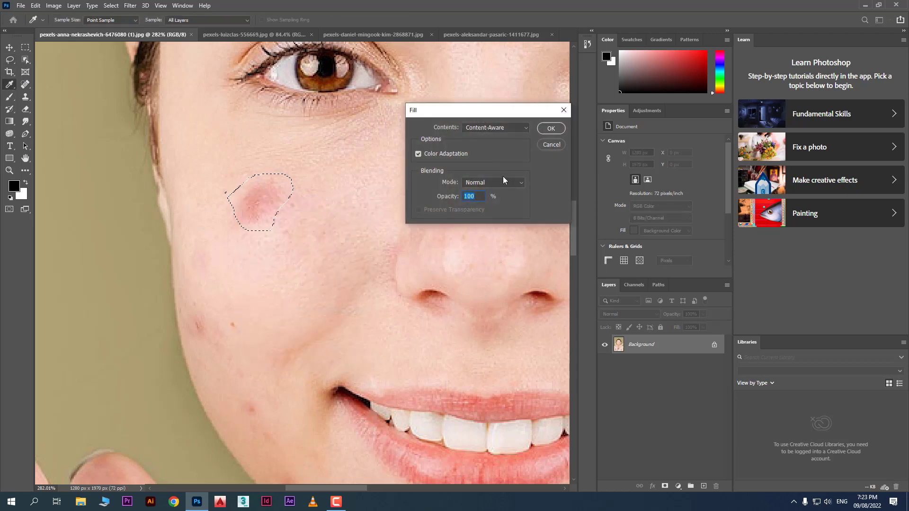
click(551, 129)
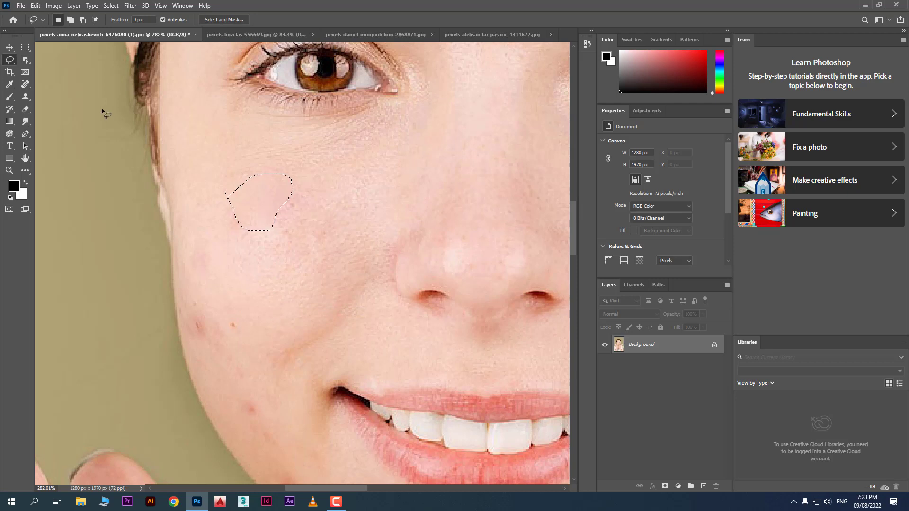
click(110, 5)
click(121, 24)
scroll(271, 201, up, 2)
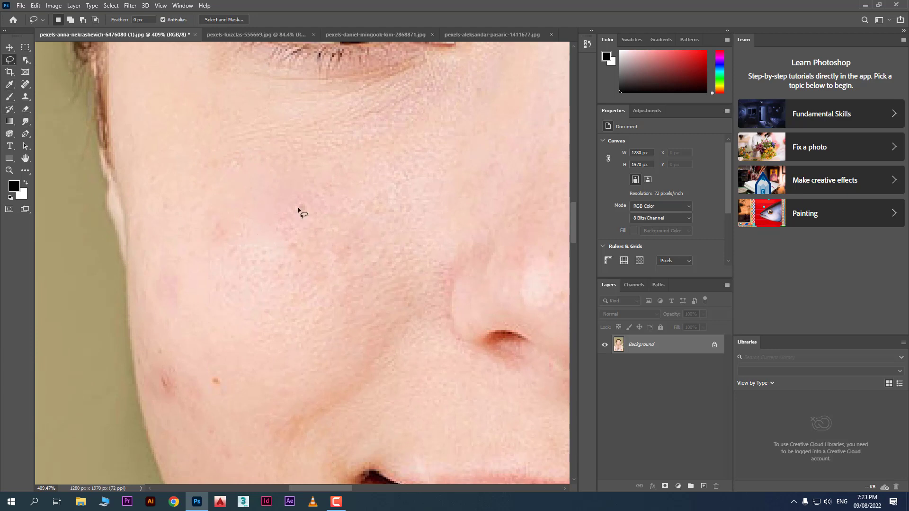
In the moonlit silhouette photo, lasso the bird below the moon, remove it with a Content-Aware fill, and deselect.
click(265, 33)
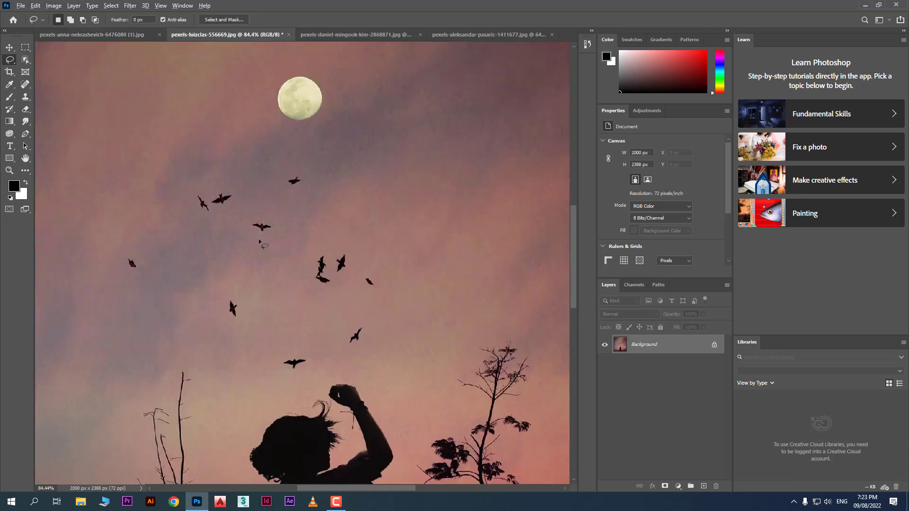
scroll(260, 238, up, 3)
mouse_move(251, 207)
mouse_down()
mouse_move(245, 226)
mouse_move(284, 230)
mouse_move(268, 207)
mouse_move(249, 212)
mouse_up()
right_click(257, 210)
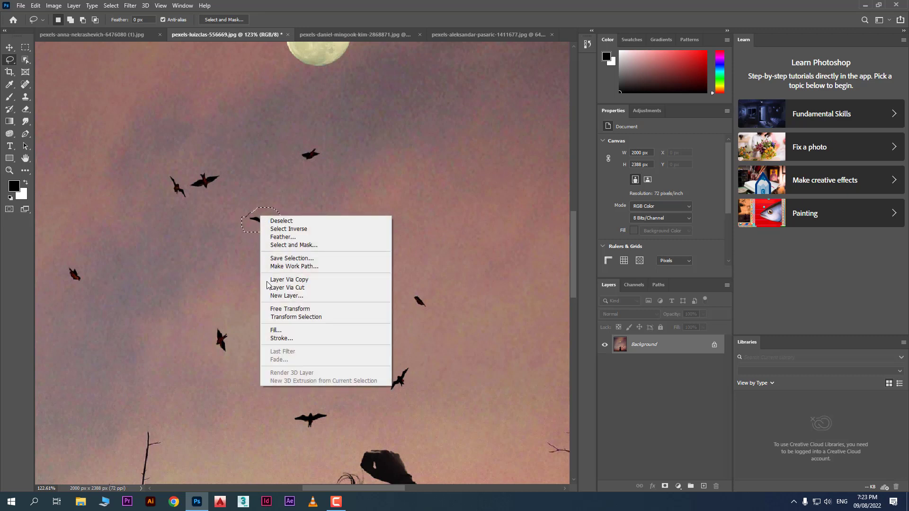
click(291, 330)
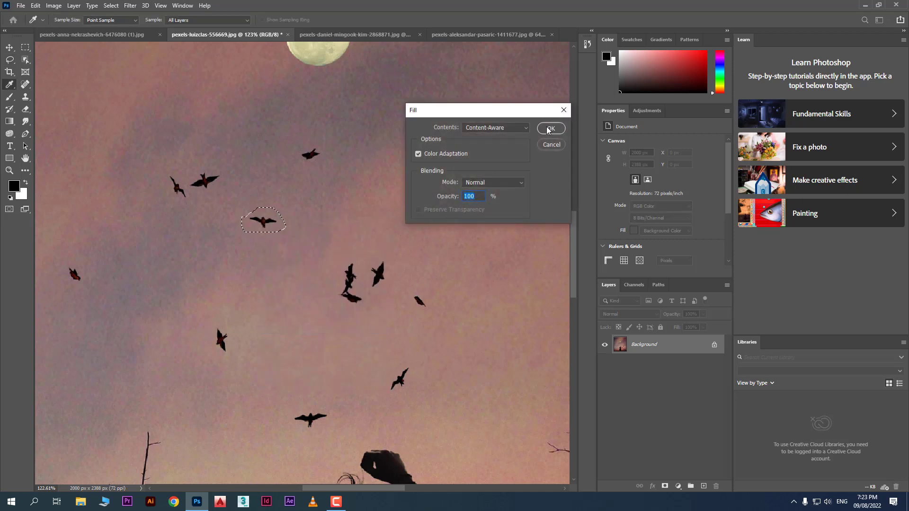
click(545, 126)
key(ctrl+d)
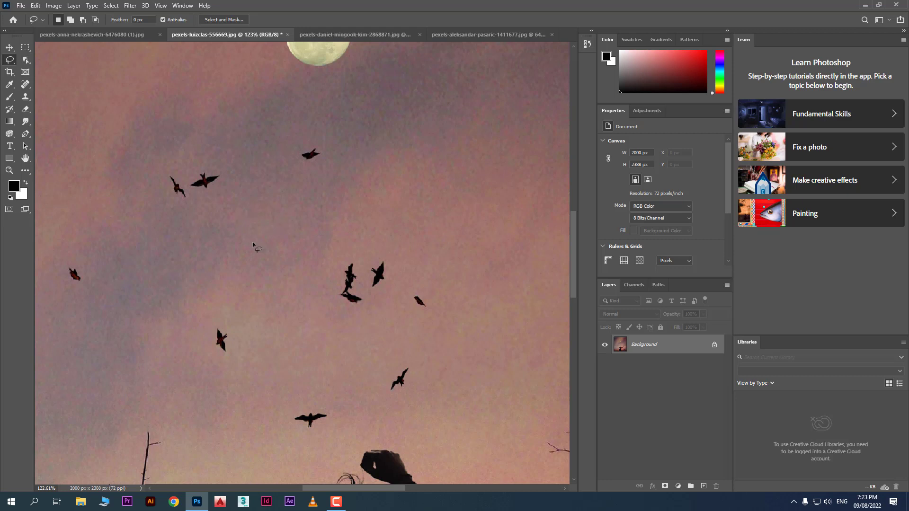
Select the moon with a rectangular marquee, remove it with a Content-Aware fill, and deselect.
scroll(258, 241, down, 5)
scroll(259, 242, down, 3)
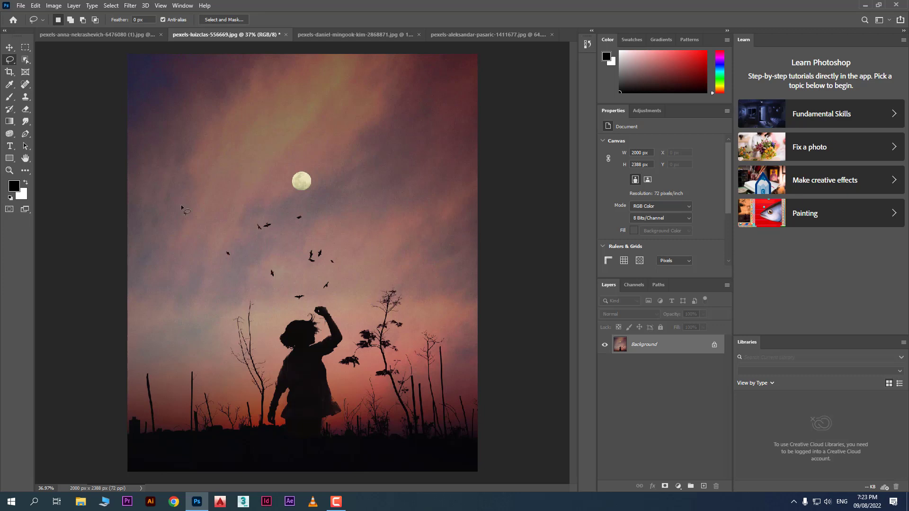
click(26, 47)
click(63, 53)
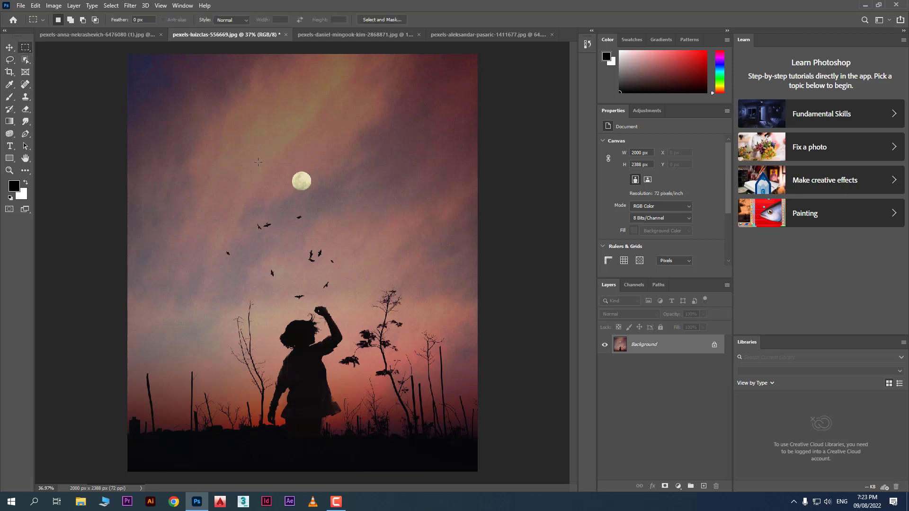
drag(288, 165, 319, 197)
right_click(313, 191)
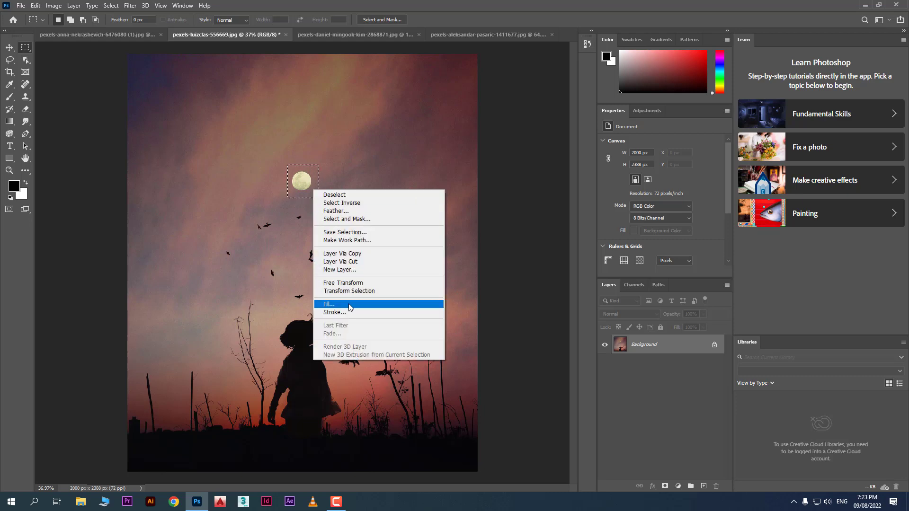
click(406, 304)
click(551, 128)
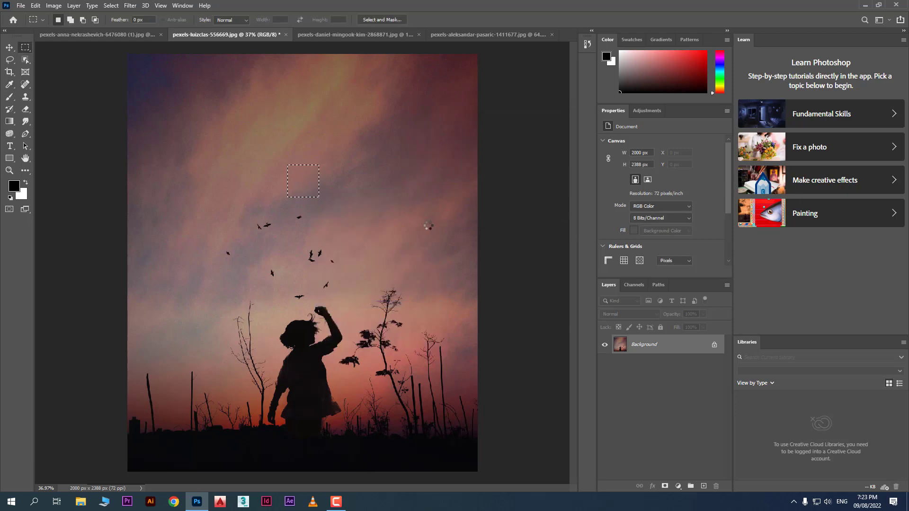
key(ctrl+d)
Revert the moonlit silhouette photo to its last saved version.
click(20, 5)
click(54, 132)
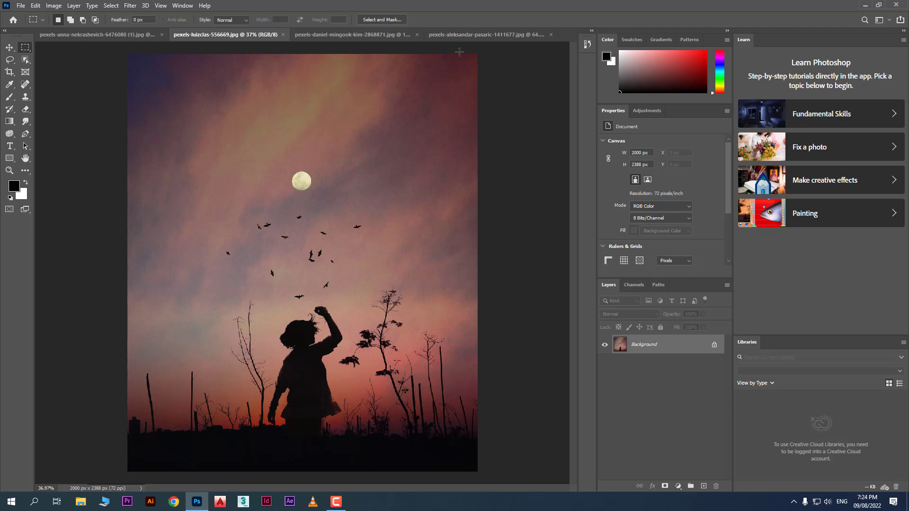
Return to the portrait and remove the small spots on the lower left-hand cheek with the Content-Aware Spot Healing Brush.
click(457, 34)
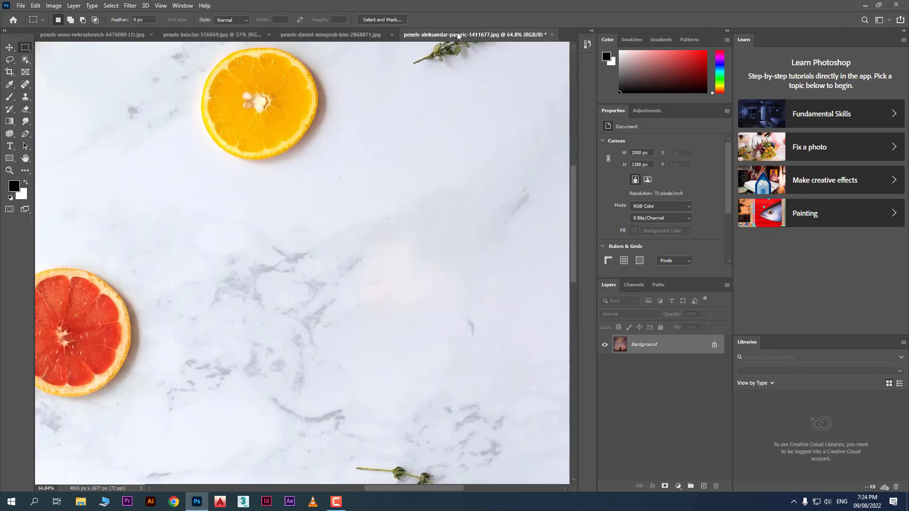
click(300, 35)
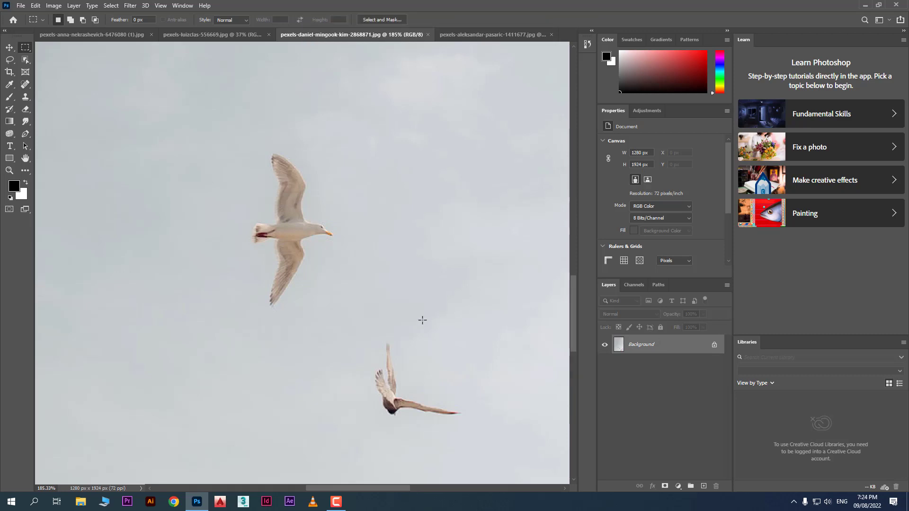
click(66, 34)
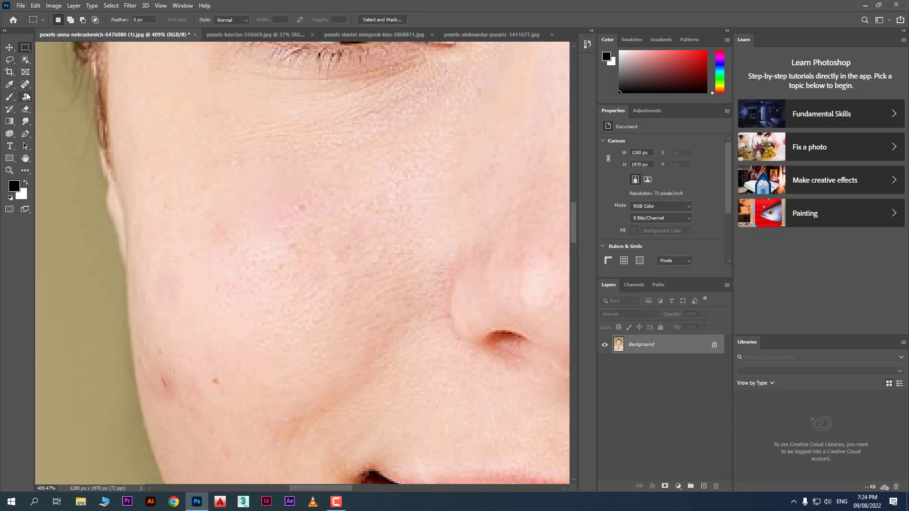
drag(27, 86, 92, 84)
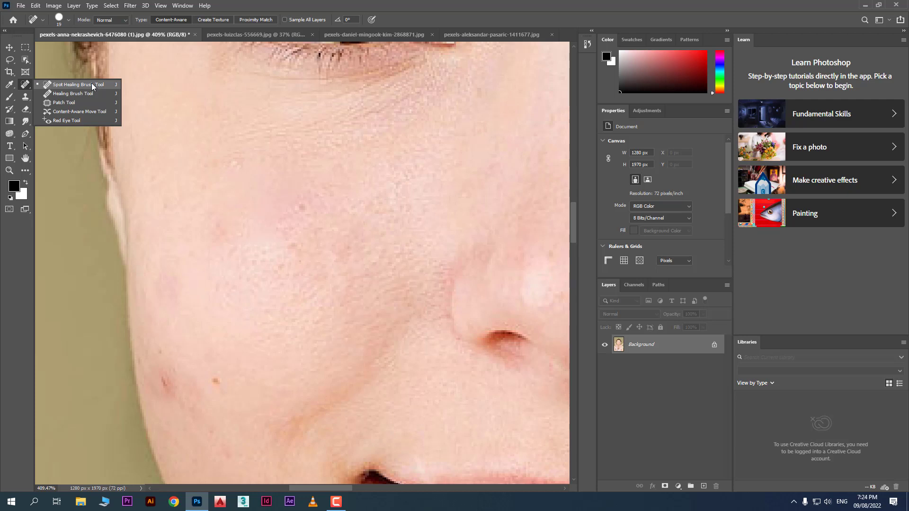
click(92, 83)
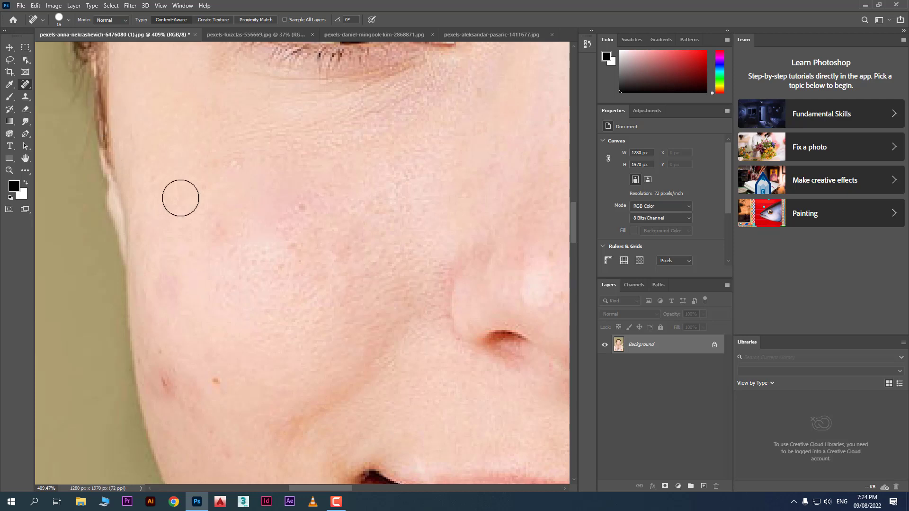
scroll(232, 257, down, 5)
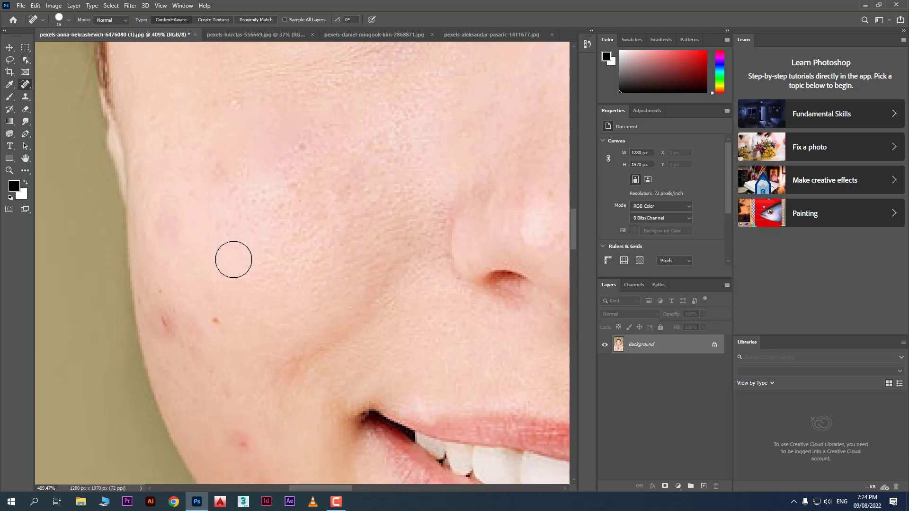
drag(161, 252, 209, 252)
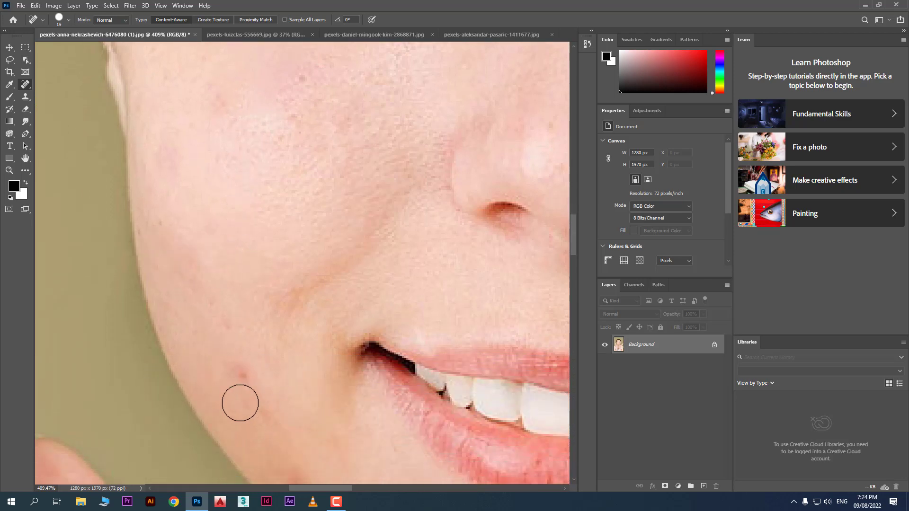
drag(242, 374, 242, 373)
Paint over red spots on the portrait's right-hand cheek with the Spot Healing Brush.
scroll(152, 305, down, 3)
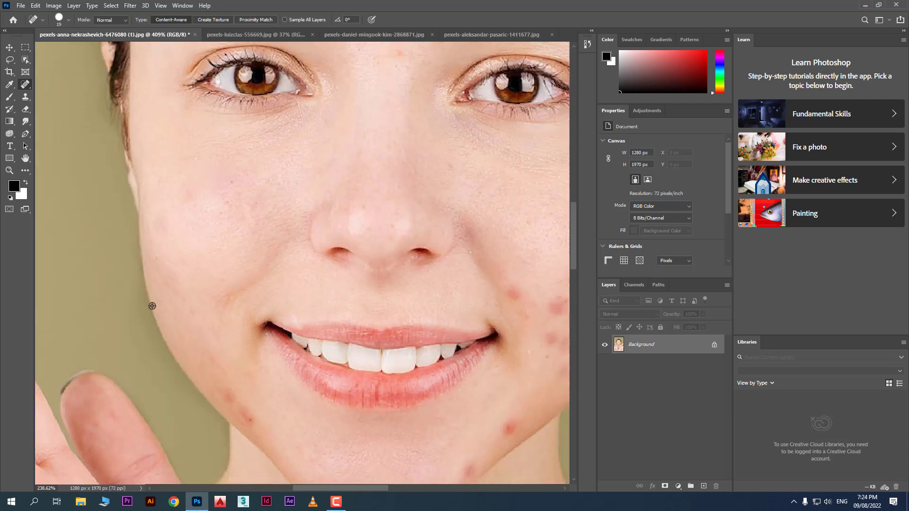
scroll(152, 306, down, 2)
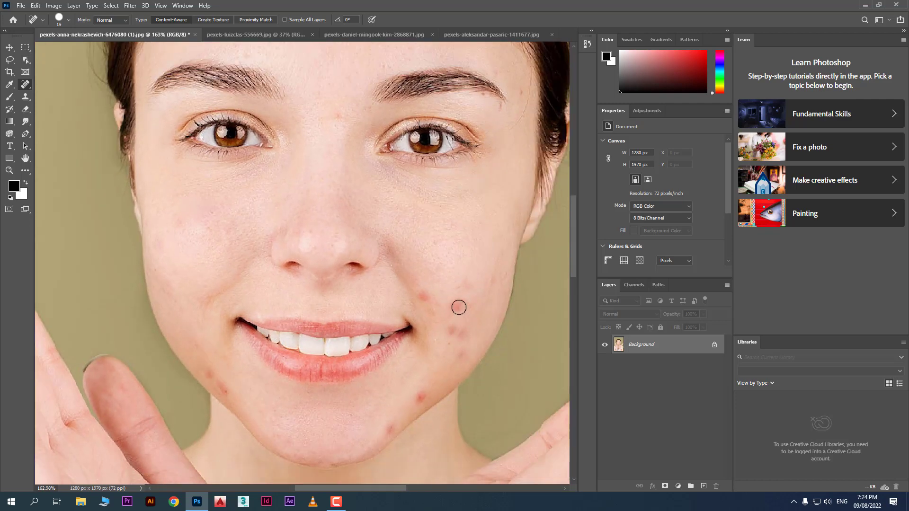
drag(455, 307, 459, 297)
click(422, 297)
In the moonlit silhouette photo, remove all the birds from the sky using the Spot Healing Brush at 48 px.
click(237, 39)
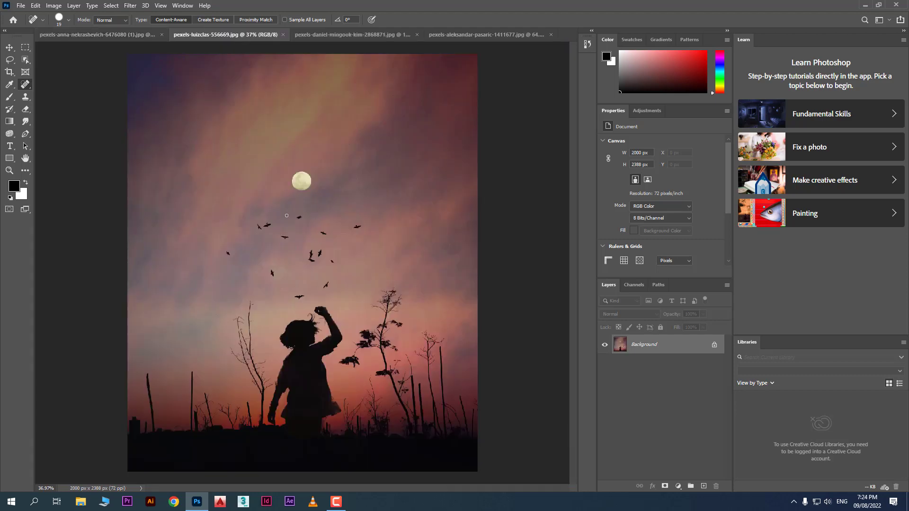
scroll(262, 237, up, 5)
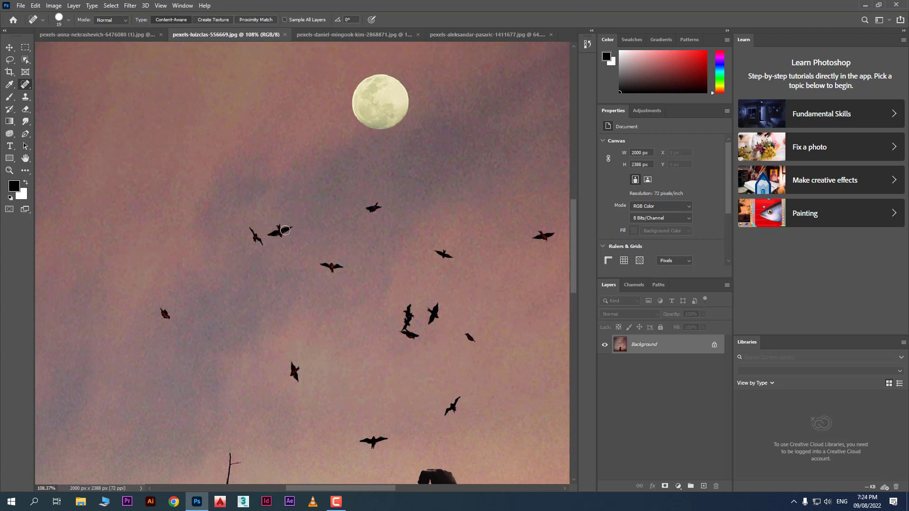
click(68, 20)
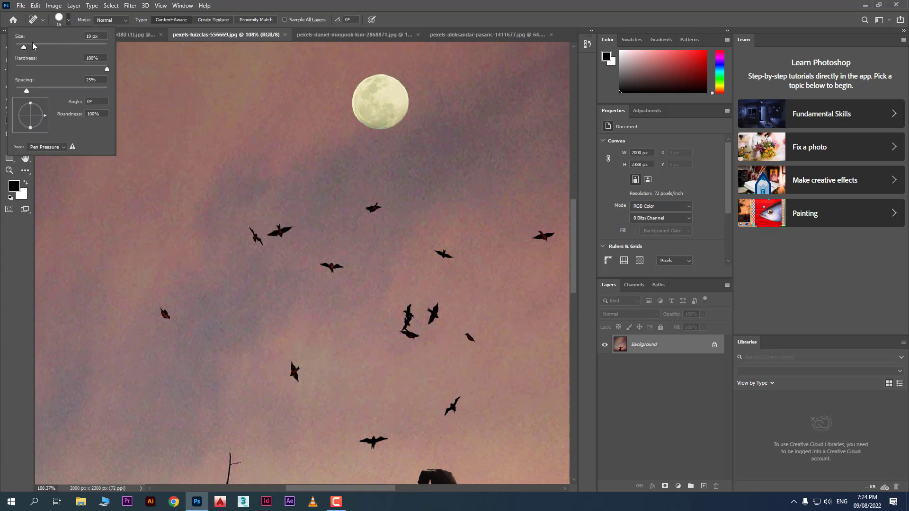
drag(23, 47, 37, 48)
mouse_move(281, 232)
mouse_down()
mouse_move(248, 232)
mouse_move(265, 238)
mouse_move(289, 231)
mouse_up()
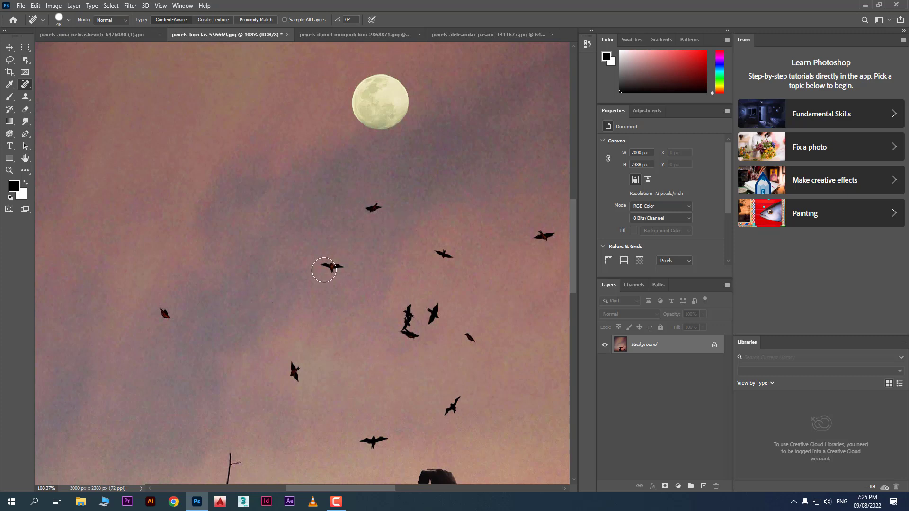
mouse_move(323, 270)
mouse_down()
mouse_move(343, 268)
mouse_move(327, 266)
mouse_up()
drag(370, 208, 375, 208)
mouse_move(438, 251)
mouse_down()
mouse_move(457, 253)
mouse_move(454, 265)
mouse_up()
mouse_move(404, 303)
mouse_down()
mouse_move(403, 333)
mouse_move(428, 326)
mouse_move(438, 303)
mouse_move(485, 342)
mouse_up()
mouse_move(464, 390)
mouse_down()
mouse_move(436, 426)
mouse_move(384, 432)
mouse_move(343, 451)
mouse_up()
mouse_move(306, 366)
mouse_down()
mouse_move(305, 384)
mouse_move(284, 365)
mouse_up()
drag(150, 298, 168, 318)
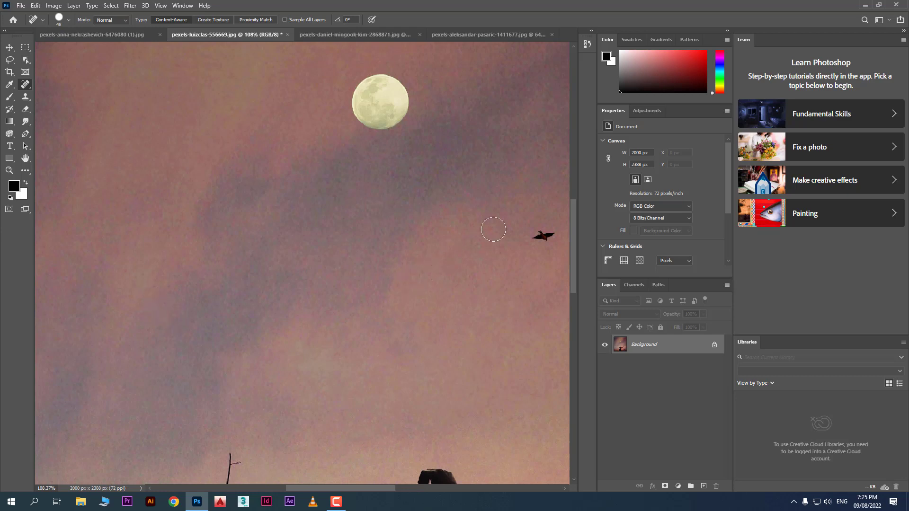
drag(536, 232, 550, 237)
Set the Spot Healing Brush size to 55 px and lower its hardness to about the middle of its range.
click(69, 20)
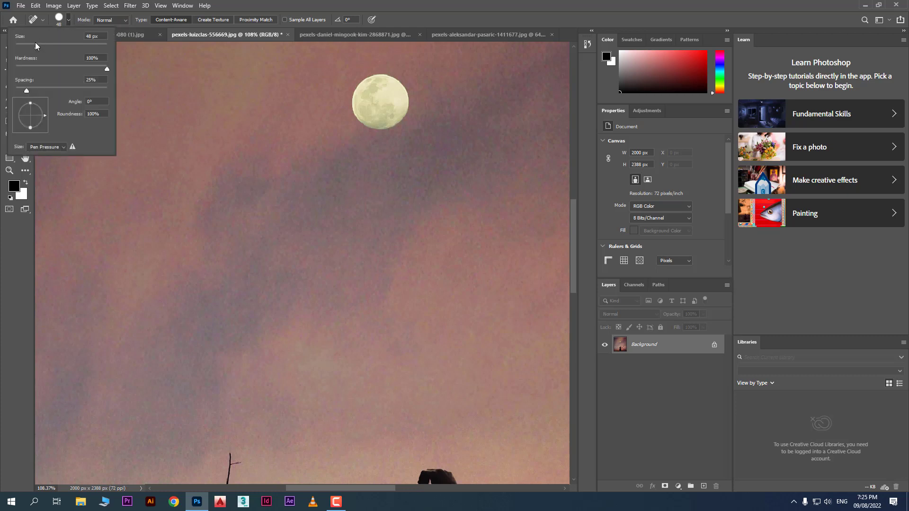
drag(39, 48, 40, 48)
mouse_move(61, 66)
mouse_down()
mouse_move(48, 66)
mouse_move(61, 66)
mouse_up()
click(379, 3)
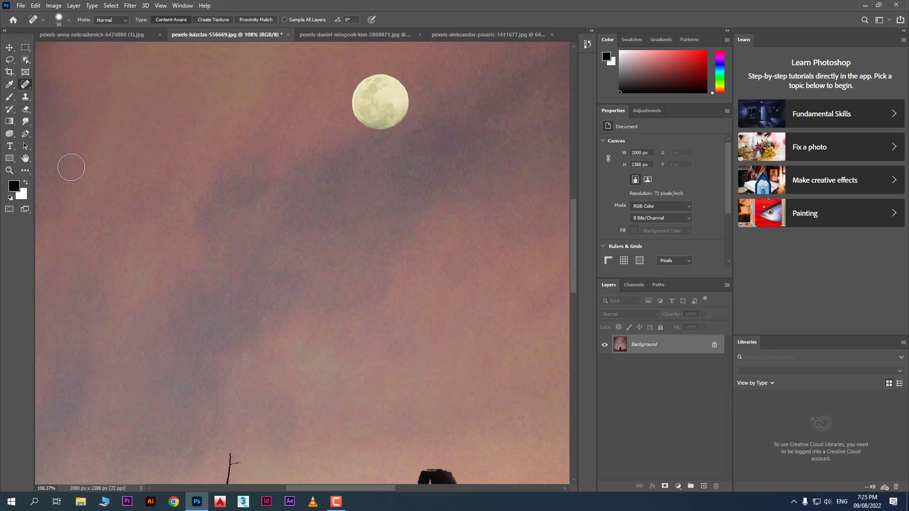
Switch to the Healing Brush Tool and try it on the sky without a defined source point.
right_click(27, 85)
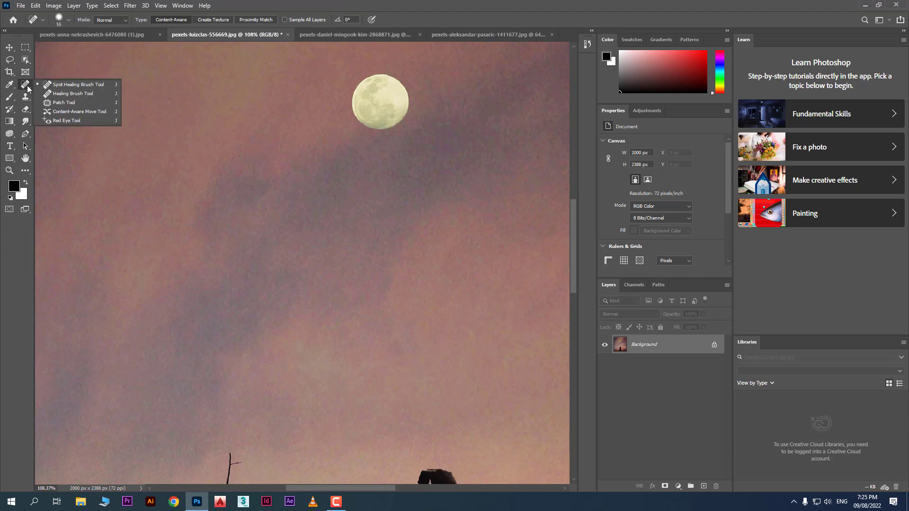
click(91, 94)
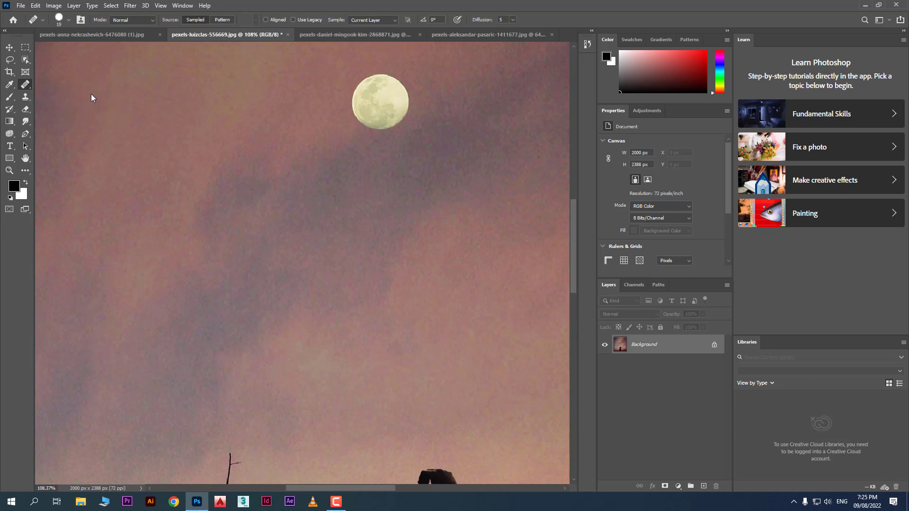
click(279, 157)
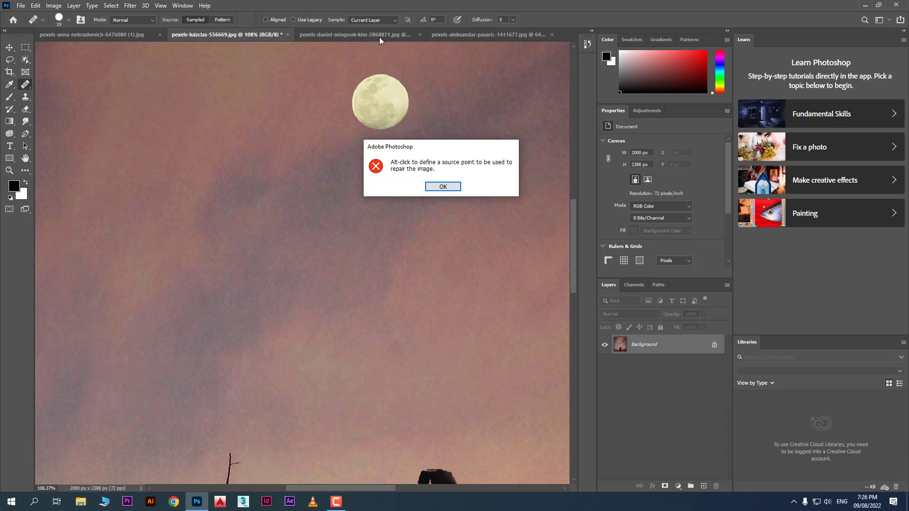
click(442, 187)
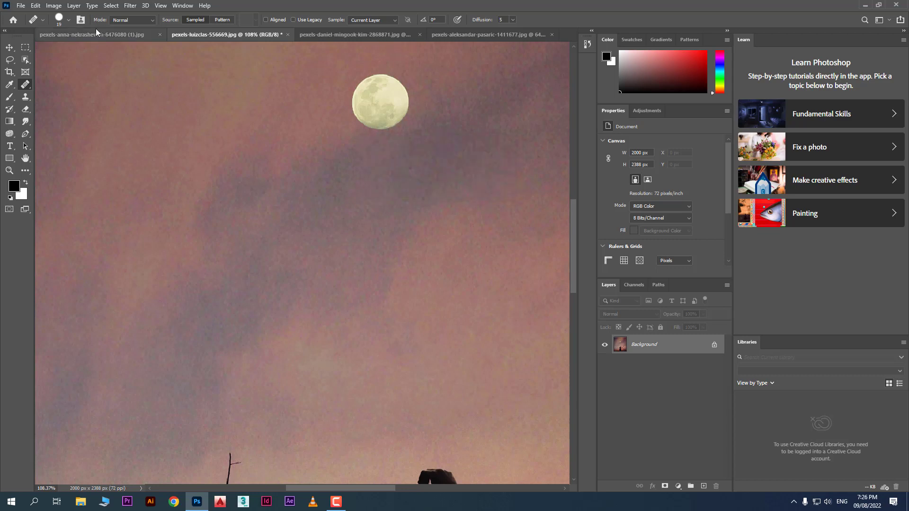
In the citrus slices photo, enlarge the Healing Brush to 45 px for the thyme sprig above the lower orange slice.
click(135, 33)
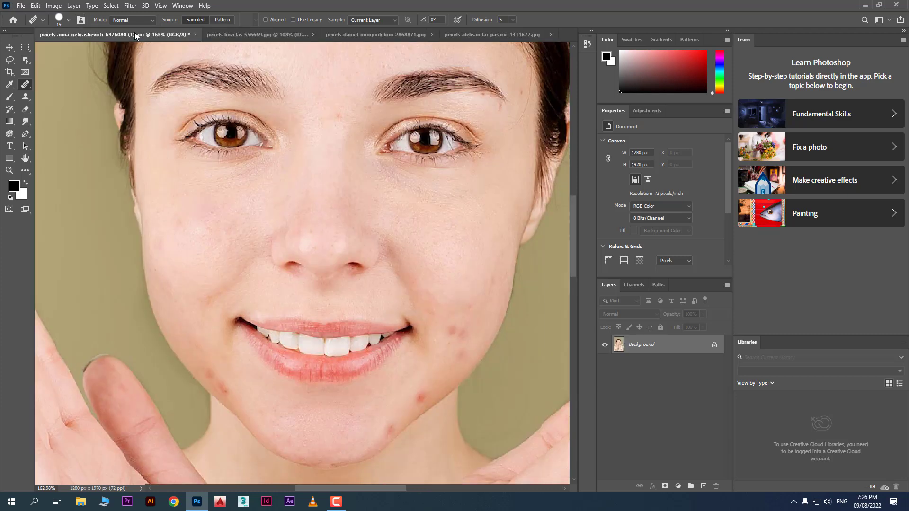
click(499, 36)
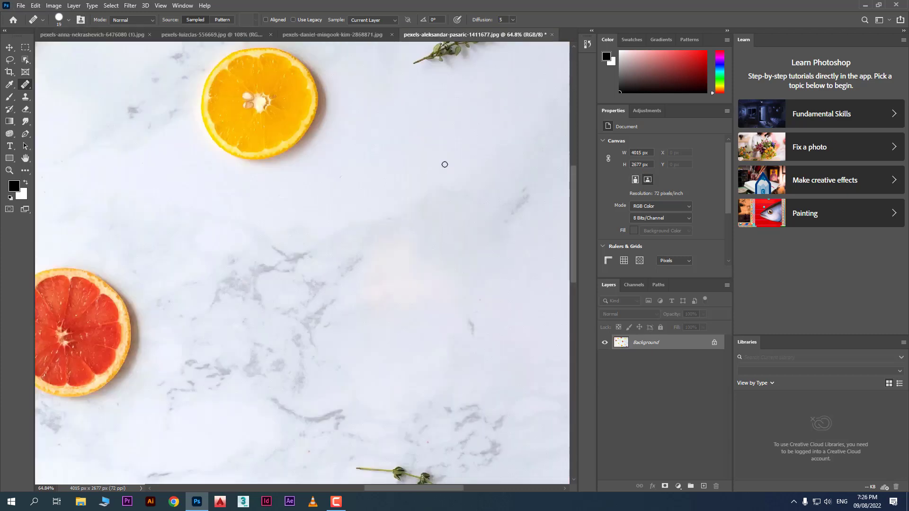
scroll(371, 201, down, 3)
scroll(363, 184, down, 5)
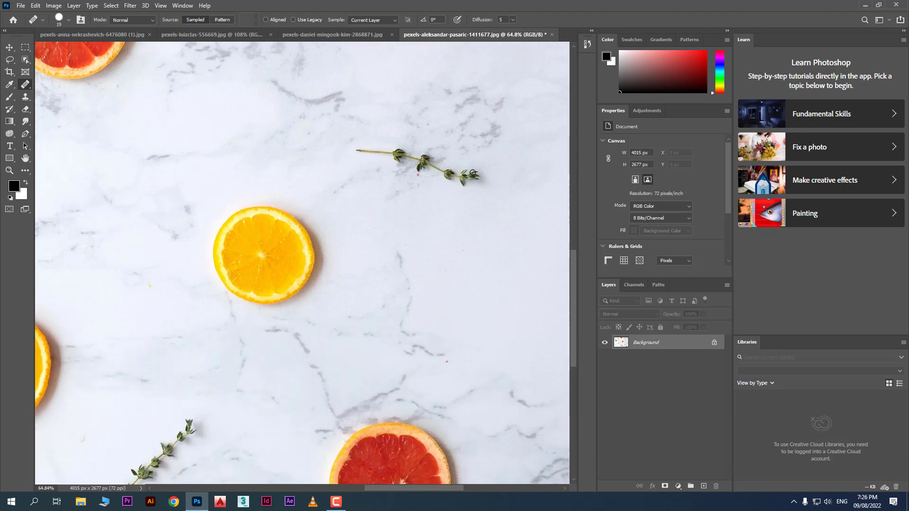
scroll(472, 173, up, 6)
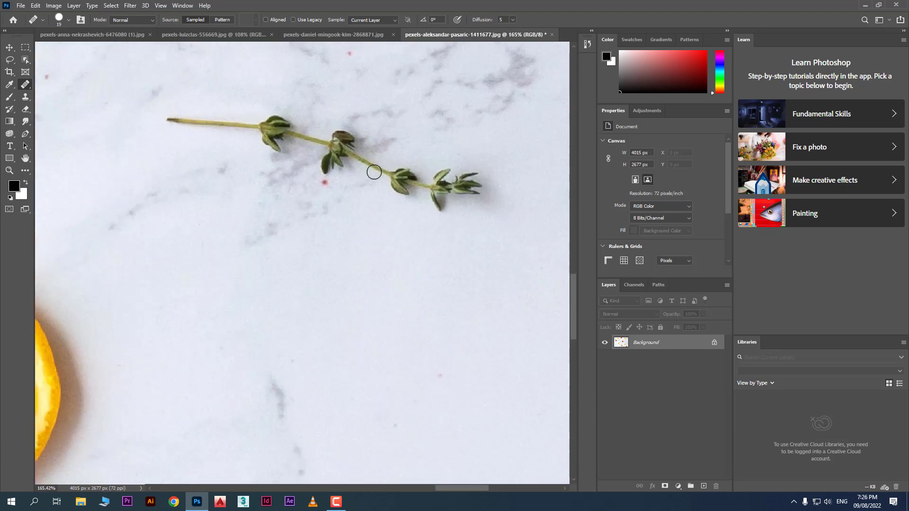
scroll(347, 175, up, 1)
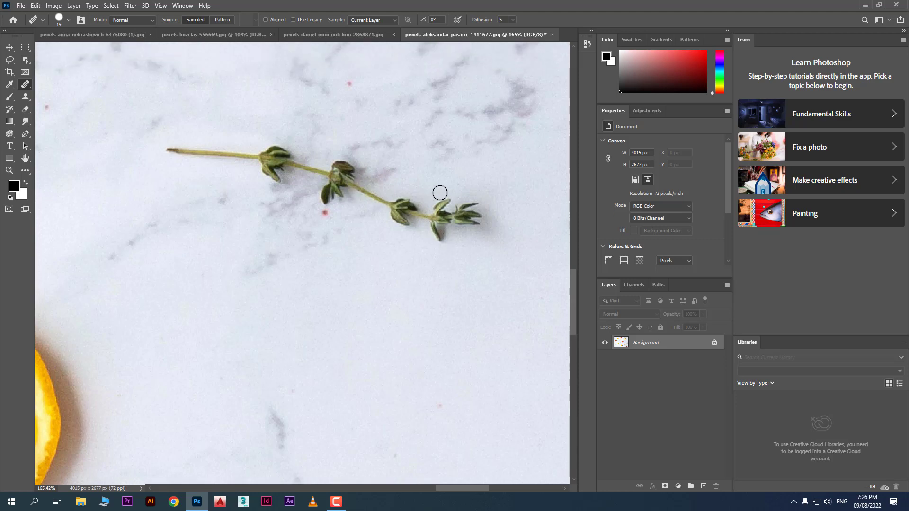
key(bracketright)
key(bracketright)
key(bracketright)
key(bracketright)
key(bracketright)
Heal the leafy right-hand tip of the thyme sprig with sampled clean marble, and undo the last stroke.
alt+click(477, 177)
mouse_move(475, 203)
mouse_down()
mouse_move(447, 213)
mouse_move(407, 206)
mouse_move(439, 229)
mouse_move(423, 239)
mouse_move(430, 251)
mouse_move(444, 239)
mouse_move(434, 227)
mouse_move(415, 231)
mouse_move(432, 219)
mouse_move(400, 260)
mouse_up()
alt+click(473, 281)
alt+click(433, 254)
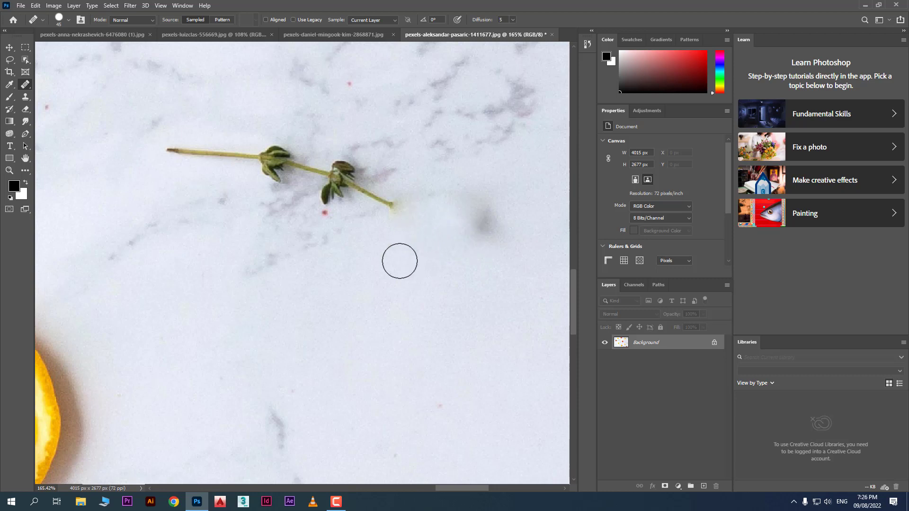
alt+click(447, 321)
mouse_move(481, 229)
mouse_down()
mouse_move(460, 213)
mouse_move(429, 223)
mouse_move(395, 209)
mouse_up()
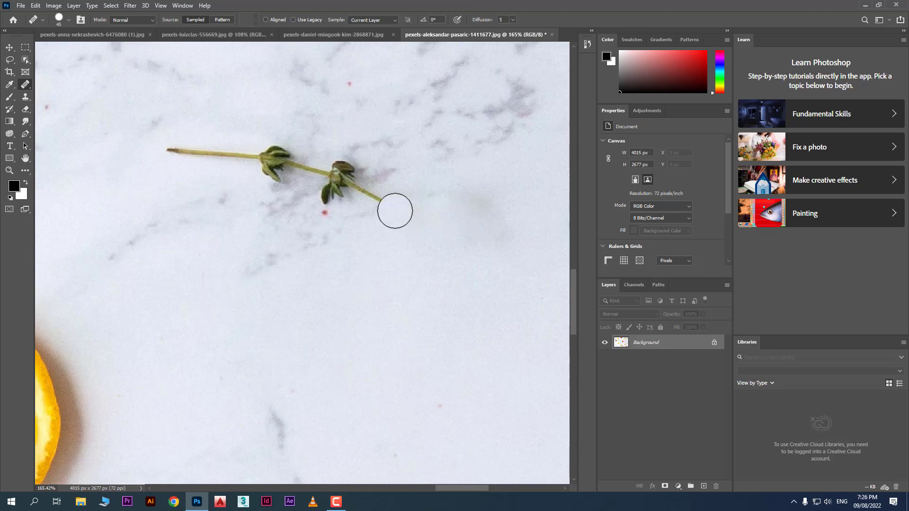
key(ctrl+z)
Heal the sprig's left-hand stem and its first leaf cluster using nearby marble as the source.
alt+click(140, 175)
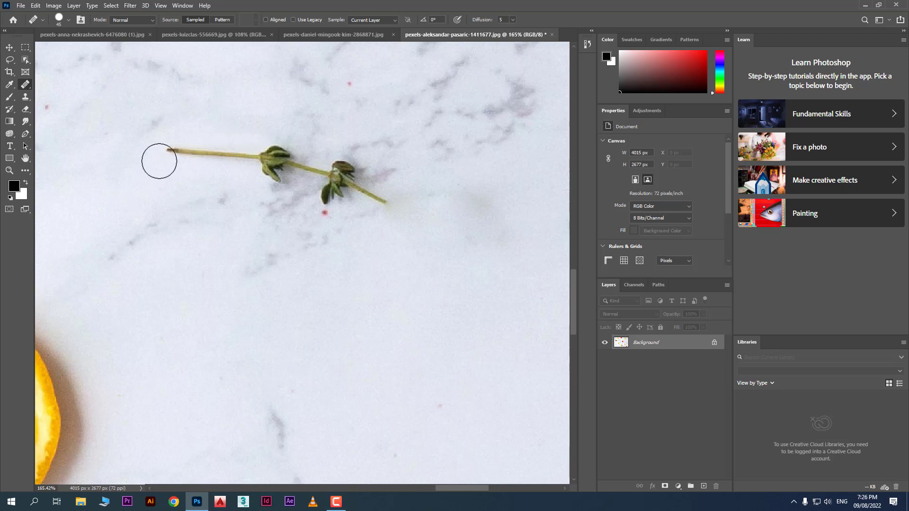
mouse_move(161, 157)
mouse_down()
mouse_move(240, 149)
mouse_move(229, 142)
mouse_move(245, 141)
mouse_move(194, 155)
mouse_move(251, 148)
mouse_up()
alt+click(201, 129)
alt+click(275, 124)
click(267, 153)
click(275, 165)
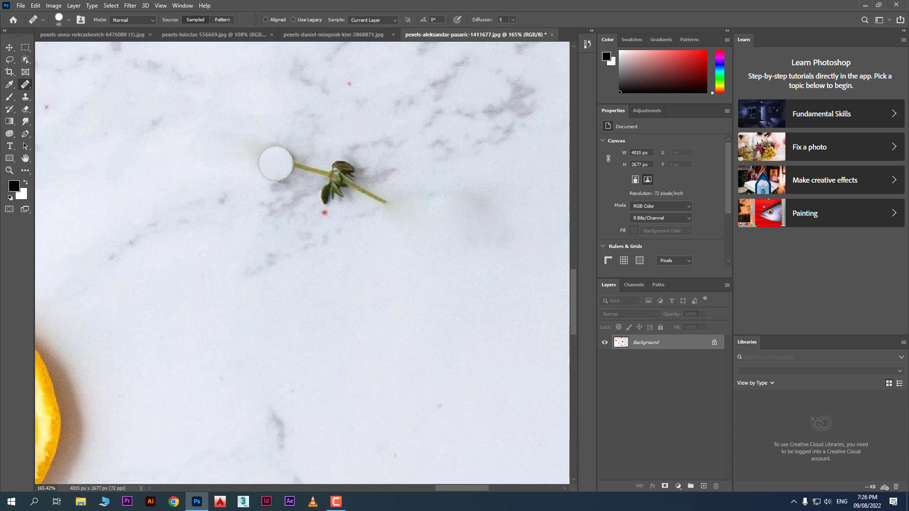
alt+click(300, 132)
click(288, 161)
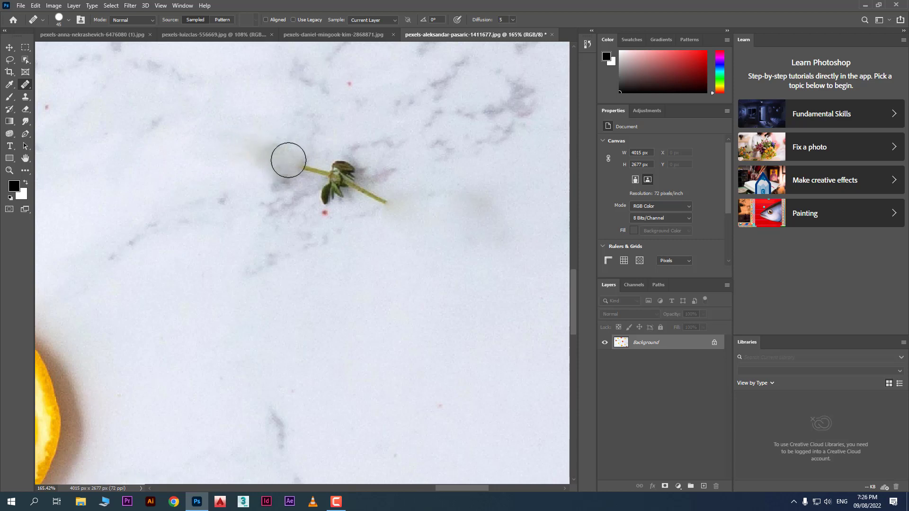
Paint sampled marble over the upper part of the sprig's remaining leaf cluster and the stem on both sides of it.
alt+click(359, 148)
drag(335, 171, 348, 174)
click(365, 194)
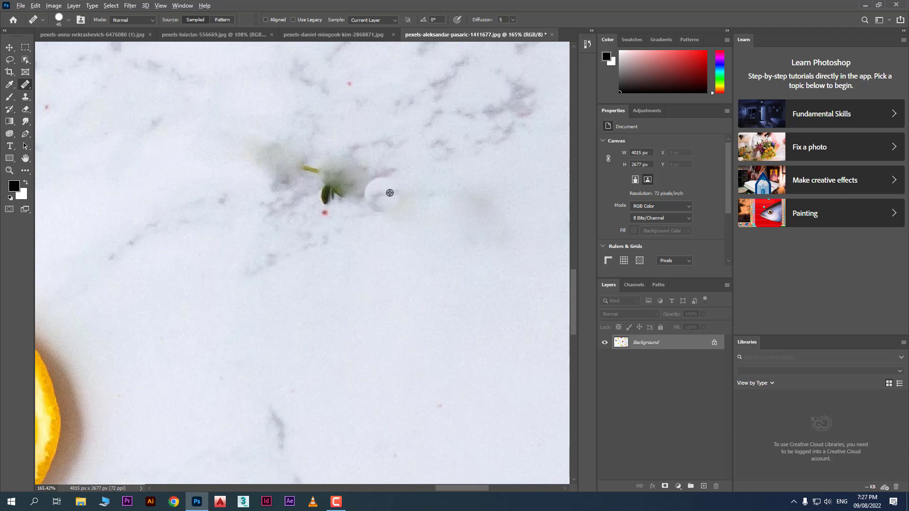
drag(378, 201, 351, 182)
click(310, 169)
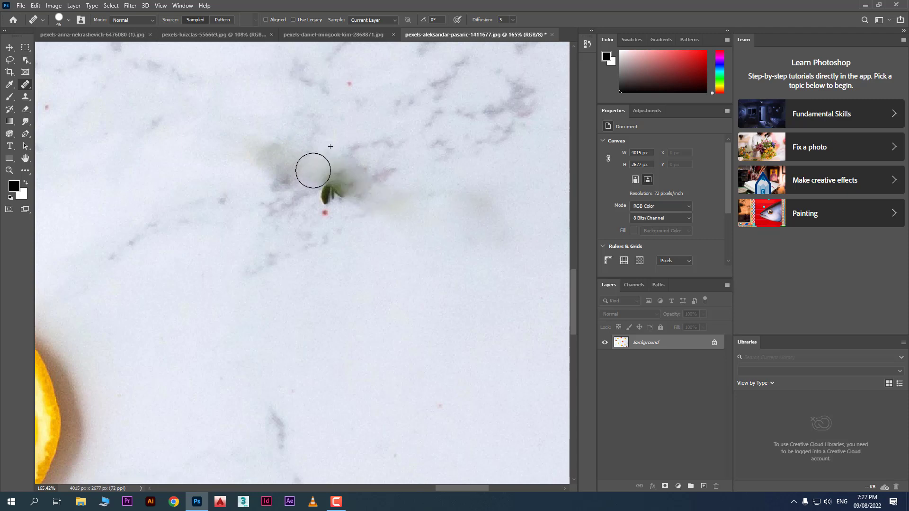
Resample the marble and heal the last dark leaf remnants of the thyme sprig.
alt+click(315, 206)
click(331, 194)
alt+click(359, 167)
drag(329, 182, 360, 194)
click(329, 206)
scroll(391, 298, down, 5)
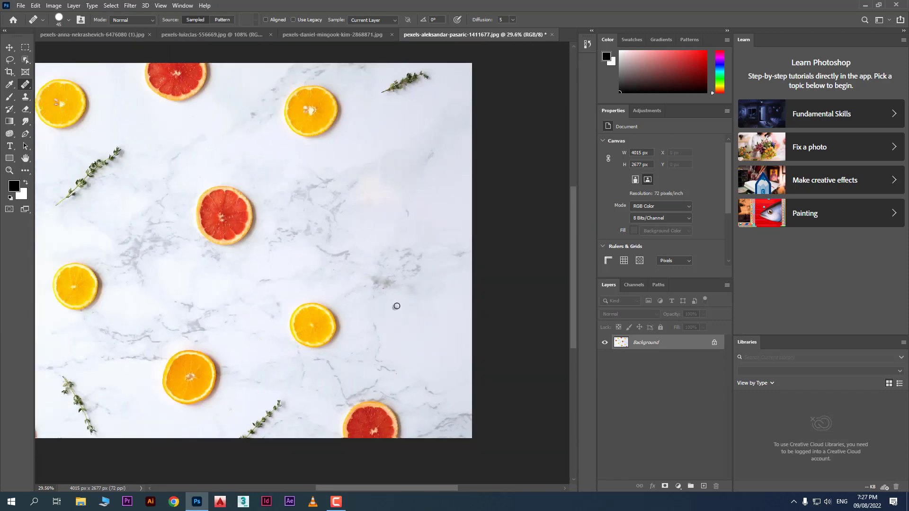
scroll(395, 303, up, 6)
drag(345, 270, 349, 260)
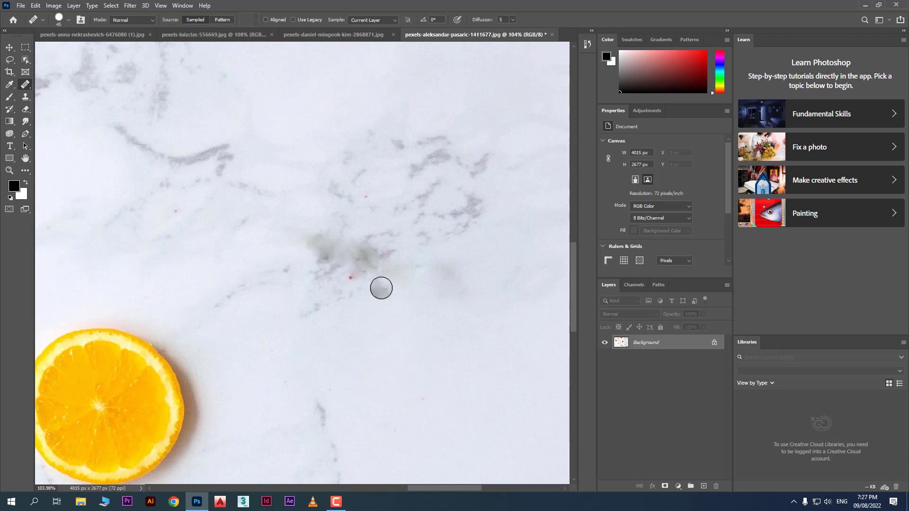
Go to the portrait photo and reduce the Healing Brush to 30 px for the right-hand cheek.
click(310, 35)
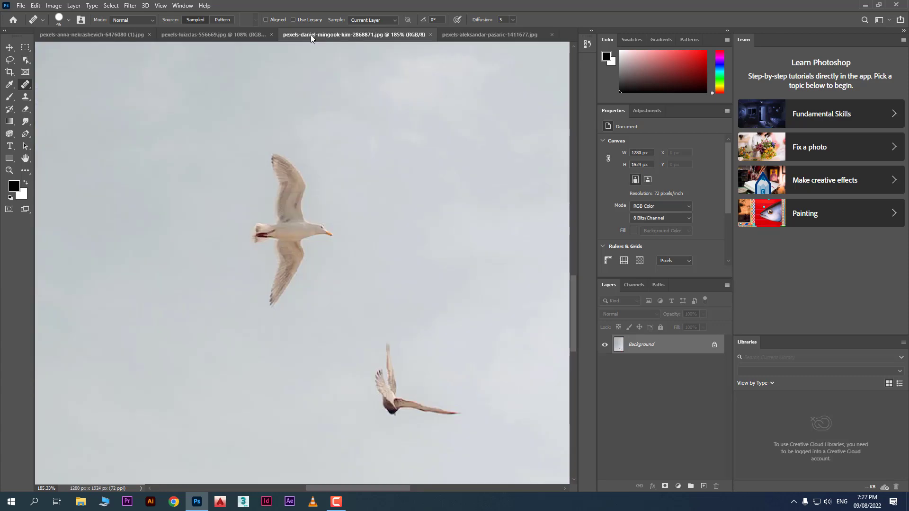
click(221, 36)
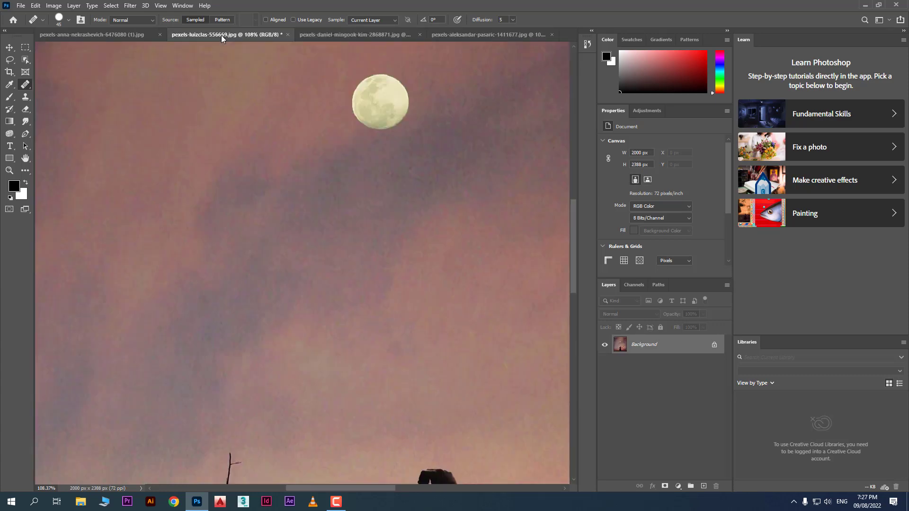
click(110, 35)
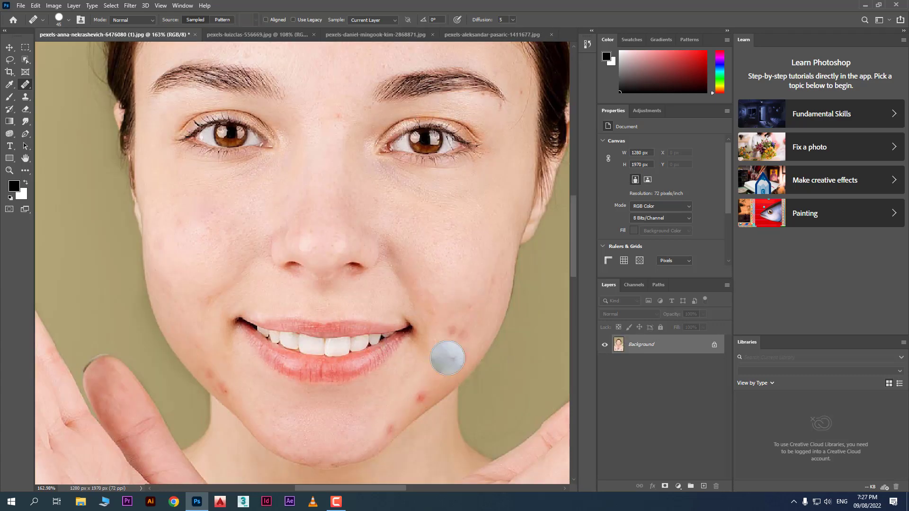
scroll(447, 359, up, 6)
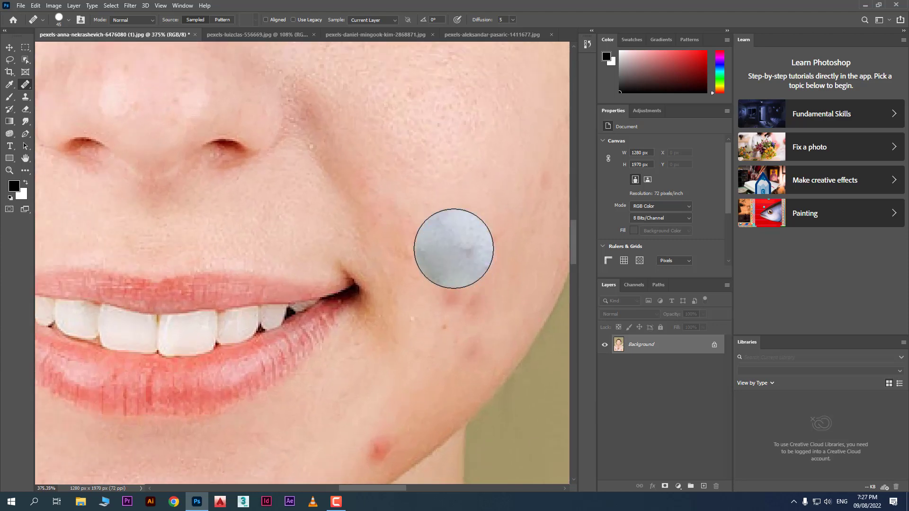
key([)
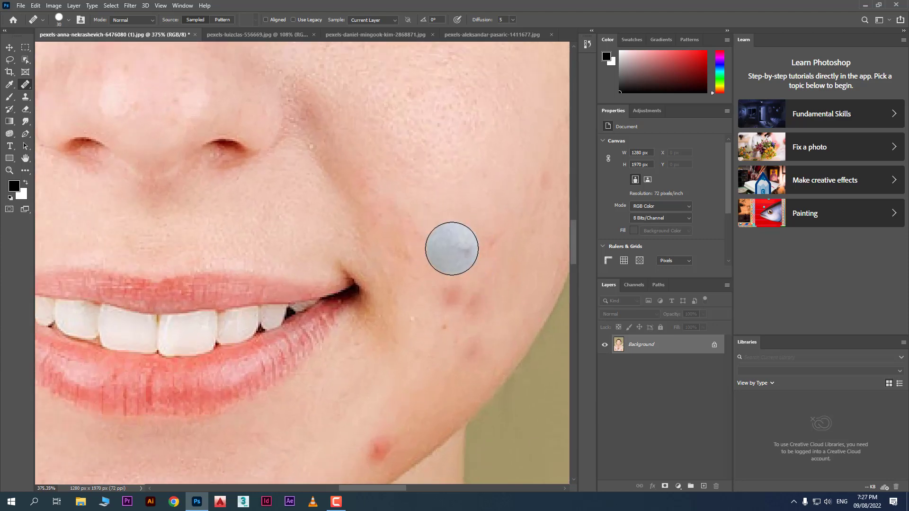
Heal the red spots on the portrait's right-hand cheek using sampled clear skin.
alt+click(443, 246)
click(451, 293)
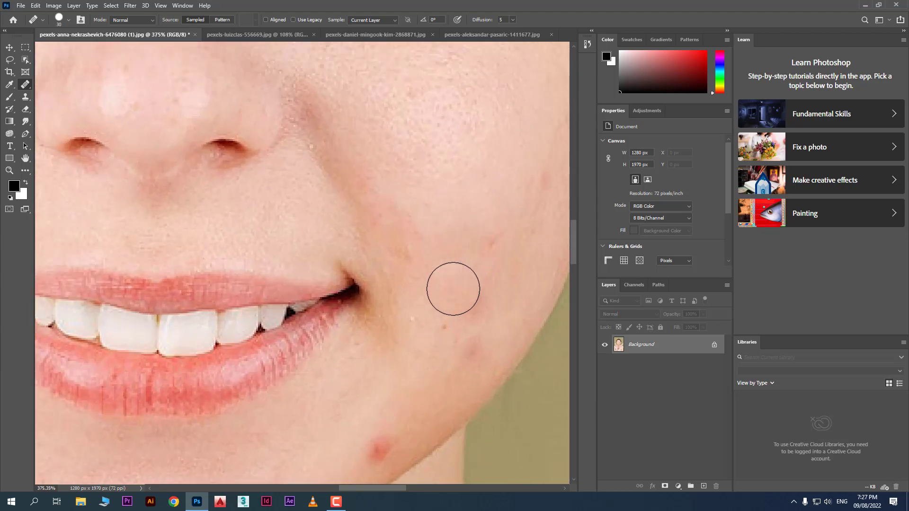
click(474, 298)
alt+click(478, 205)
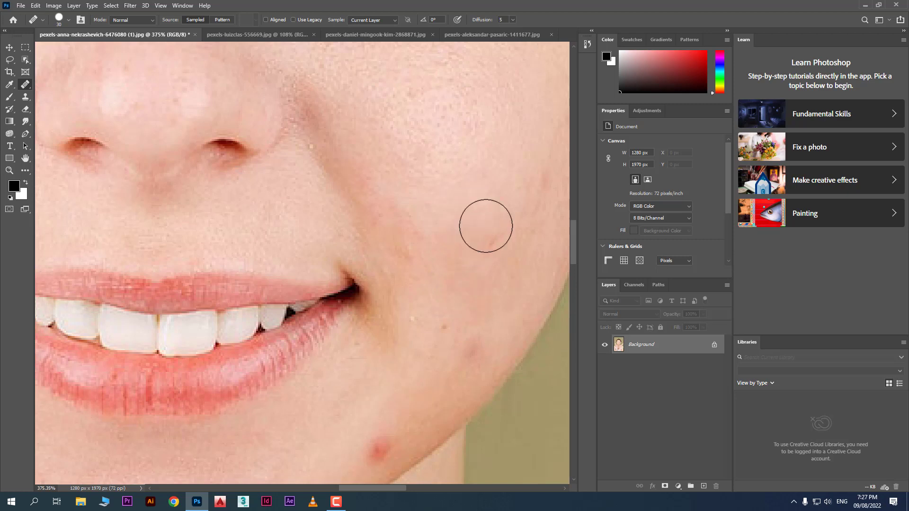
click(490, 244)
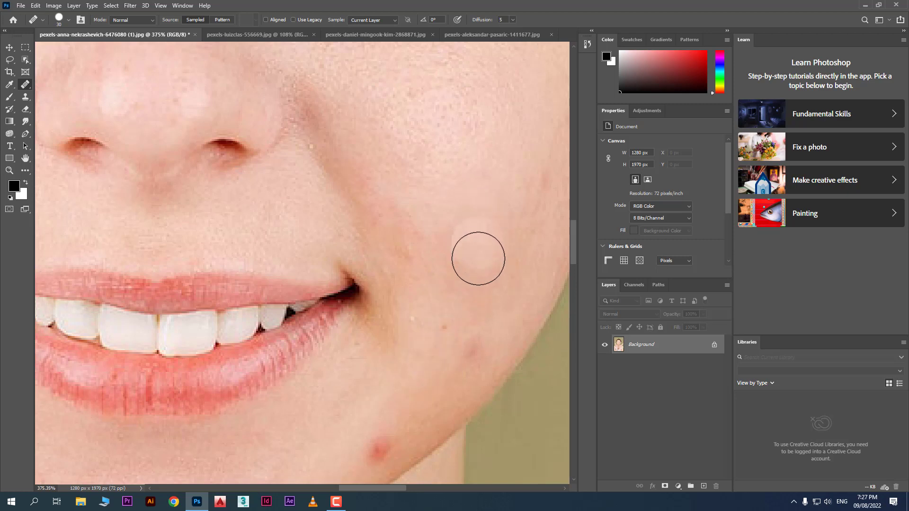
Heal the red spot on the portrait's right-hand jawline with skin sampled just above it.
scroll(430, 294, down, 5)
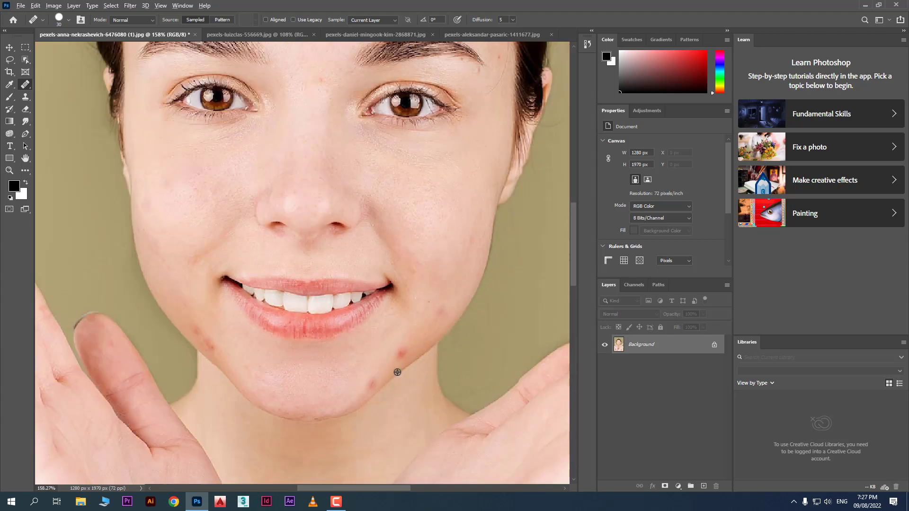
scroll(398, 365, up, 3)
alt+click(405, 320)
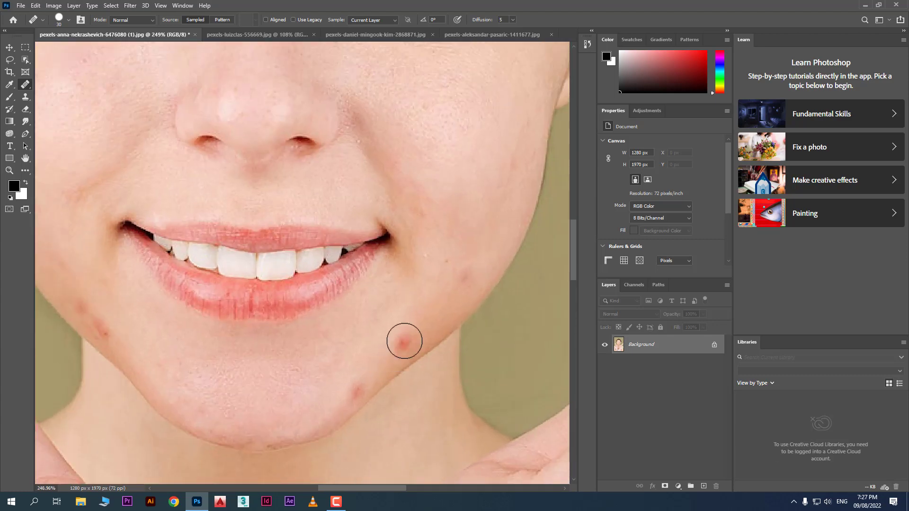
mouse_move(404, 340)
mouse_down()
mouse_move(394, 359)
mouse_move(375, 340)
mouse_up()
scroll(376, 342, down, 6)
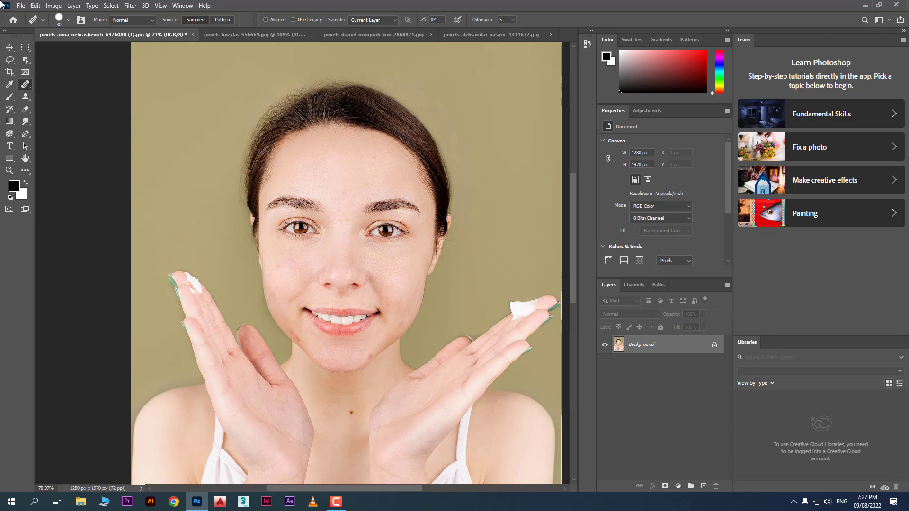
Revert the portrait photo to its last saved version and switch to the Patch Tool.
click(23, 8)
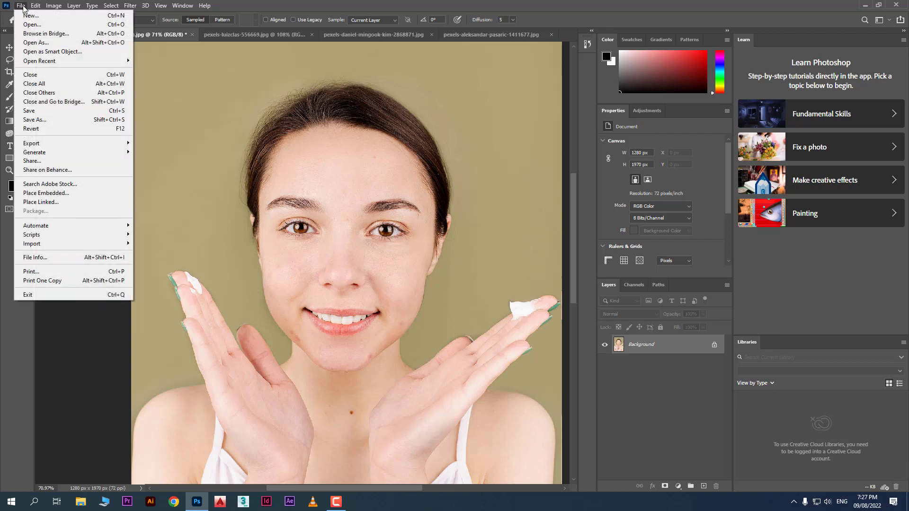
click(47, 128)
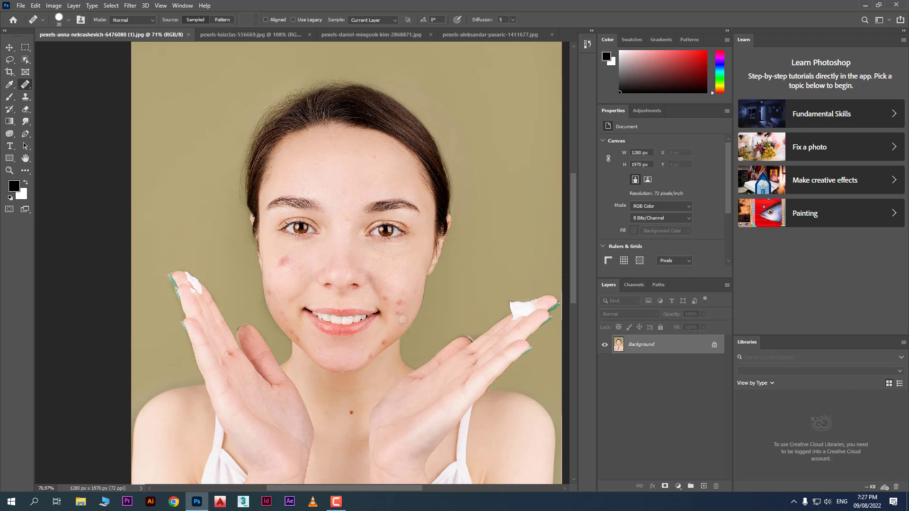
right_click(25, 88)
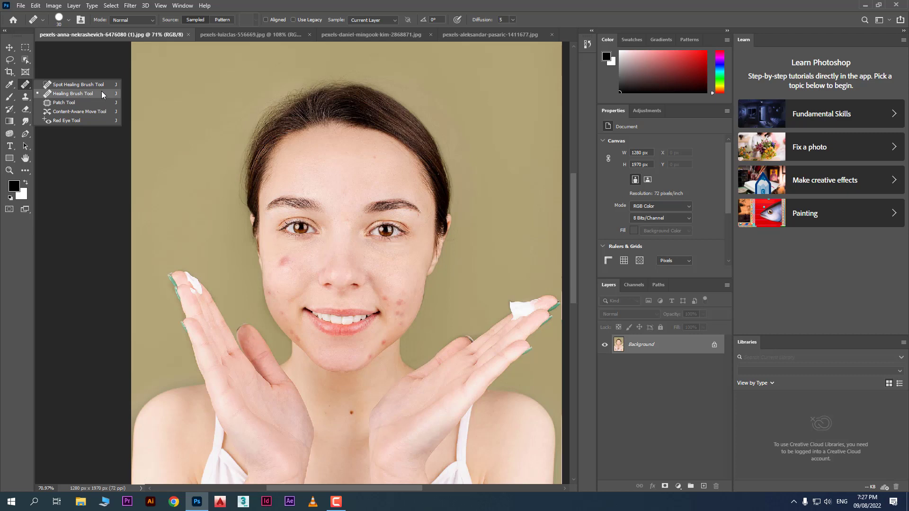
click(78, 103)
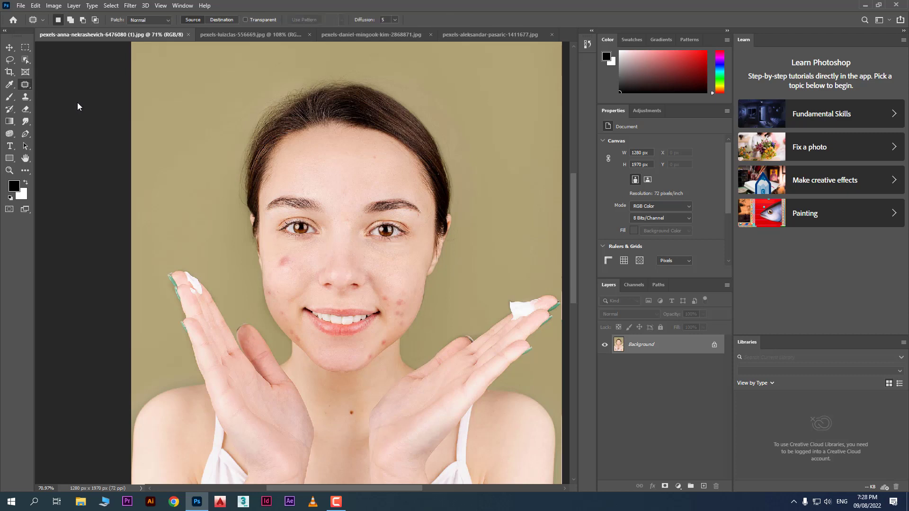
In the seagull photo, patch the upper seagull and its leftover tint with clean sky, and clear the selection.
click(261, 37)
click(364, 35)
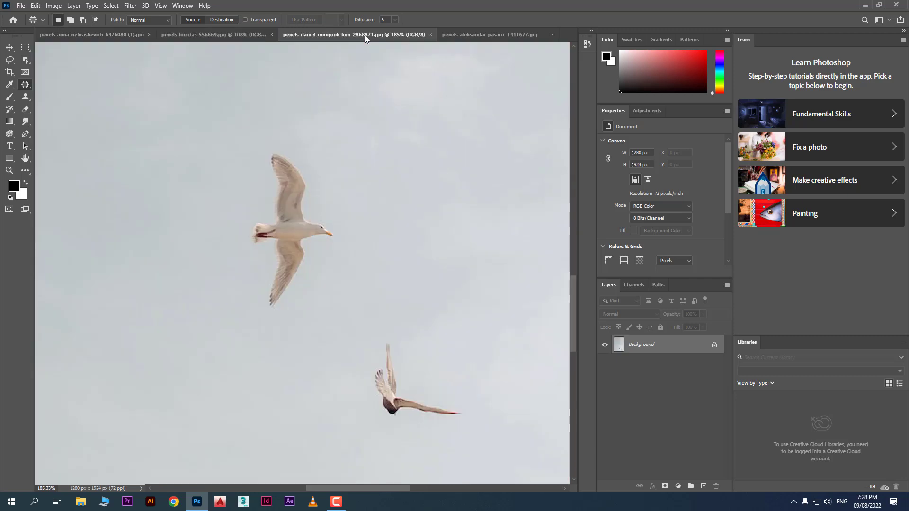
scroll(252, 243, up, 2)
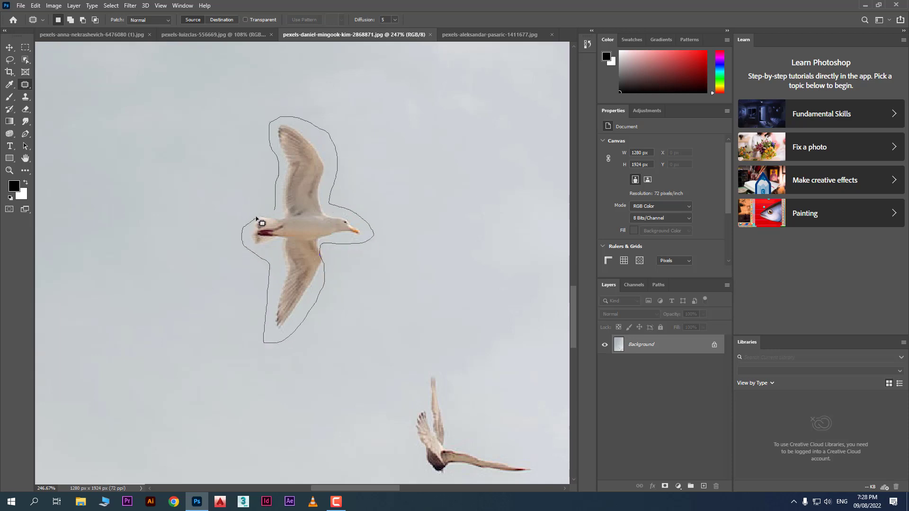
mouse_move(276, 216)
mouse_down()
mouse_move(150, 227)
mouse_move(105, 201)
mouse_move(151, 189)
mouse_move(132, 336)
mouse_move(87, 300)
mouse_move(109, 219)
mouse_move(227, 365)
mouse_move(357, 361)
mouse_move(456, 300)
mouse_move(488, 213)
mouse_move(464, 245)
mouse_move(128, 313)
mouse_move(136, 200)
mouse_up()
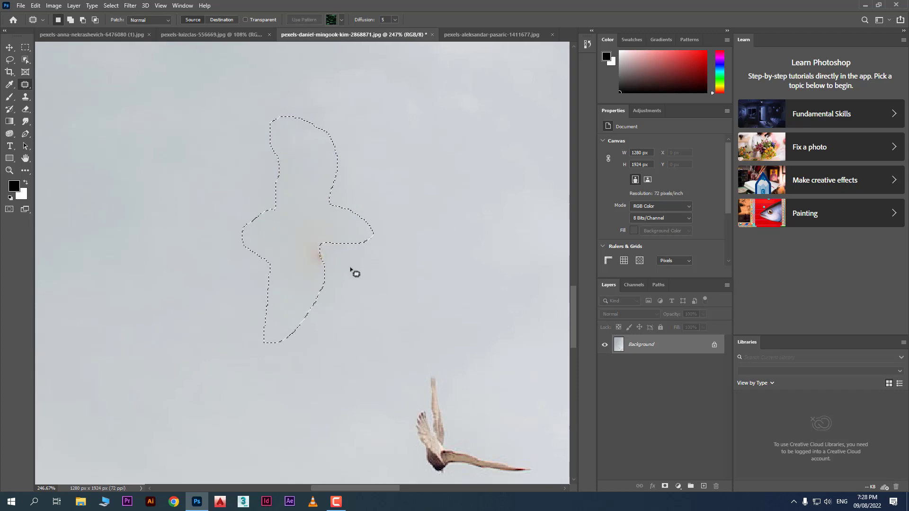
key(ctrl+d)
mouse_move(307, 243)
mouse_down()
mouse_move(339, 298)
mouse_move(297, 242)
mouse_move(377, 236)
mouse_up()
key(ctrl+d)
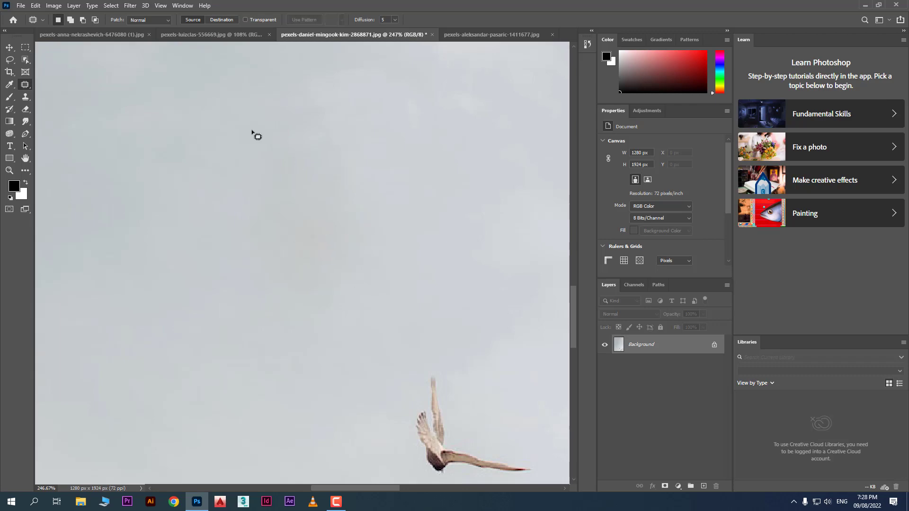
In the portrait photo, patch the large red spot below the left-hand eye with nearby clear skin and clear the selection.
click(93, 35)
scroll(289, 272, up, 5)
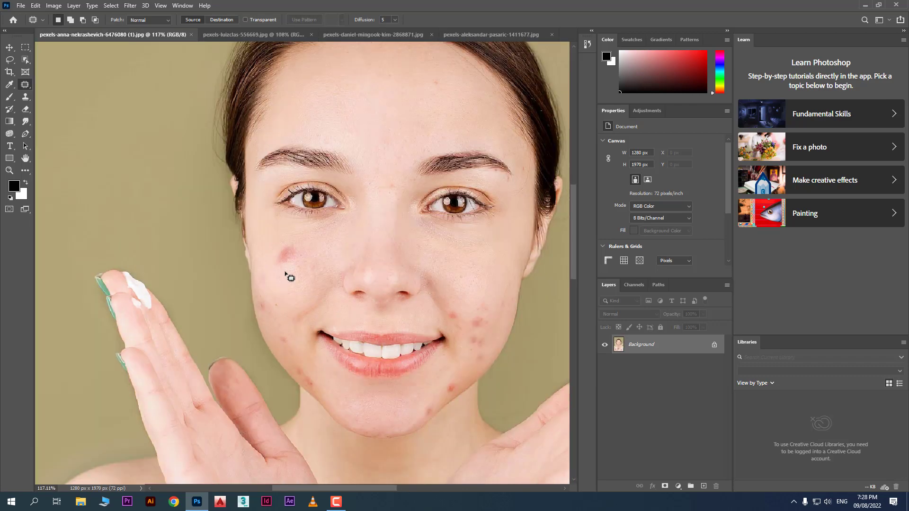
scroll(279, 253, up, 1)
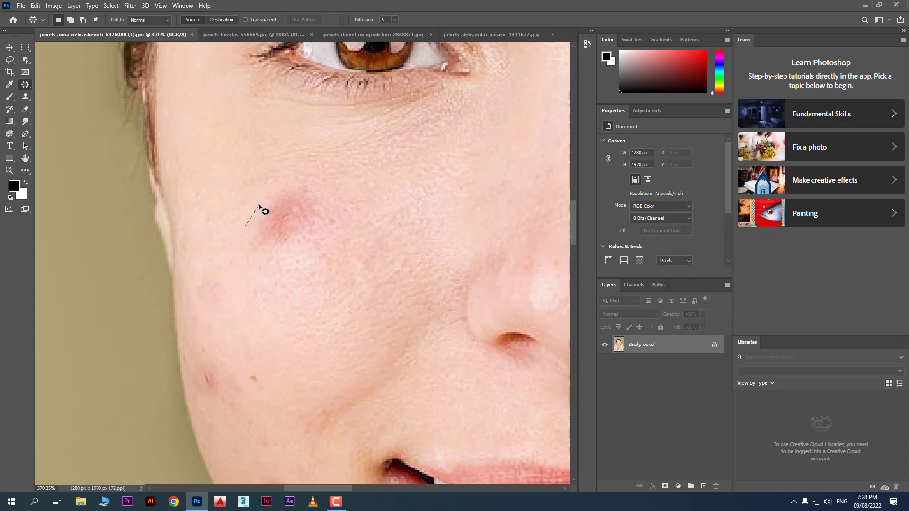
drag(282, 253, 248, 224)
drag(312, 218, 375, 246)
key(ctrl+d)
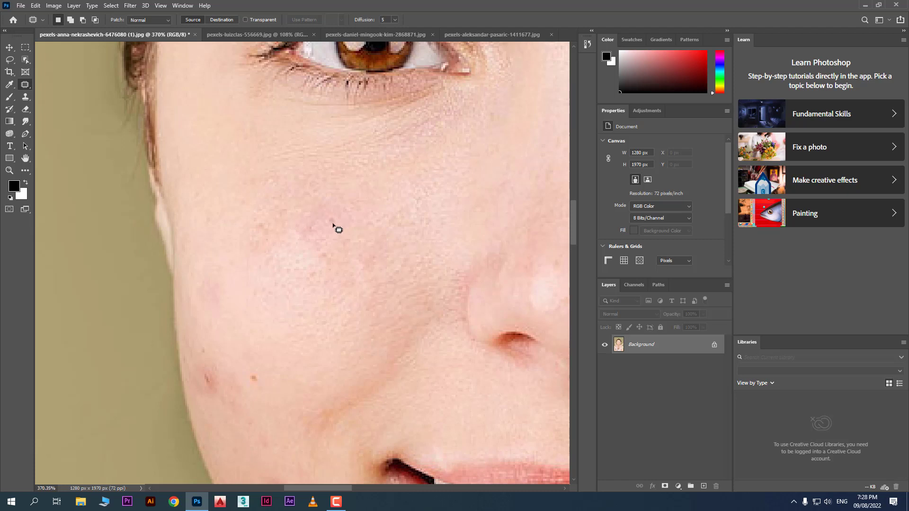
Patch the three small blemishes on the portrait's left-hand lower cheek and jawline with clear skin.
scroll(333, 226, down, 5)
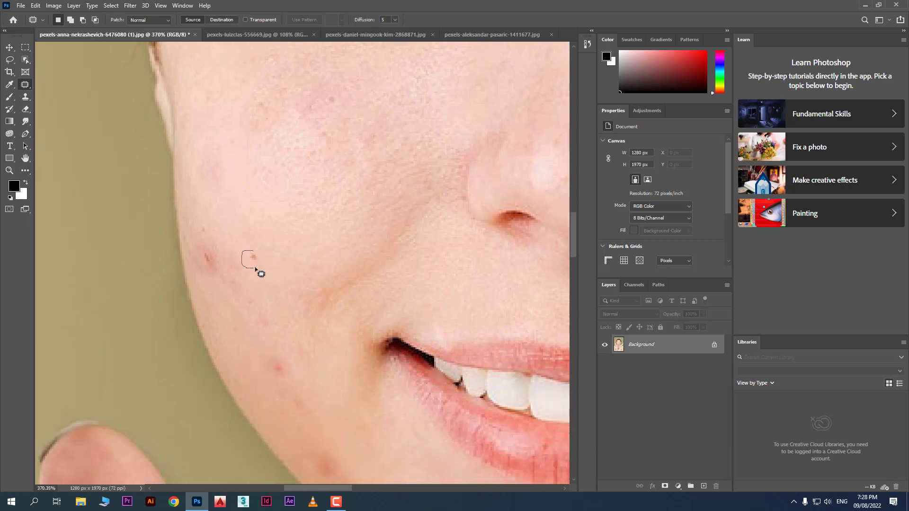
drag(256, 269, 272, 245)
mouse_move(205, 246)
mouse_down()
mouse_move(210, 273)
mouse_move(211, 249)
mouse_up()
mouse_move(279, 353)
mouse_down()
mouse_move(267, 371)
mouse_move(287, 366)
mouse_up()
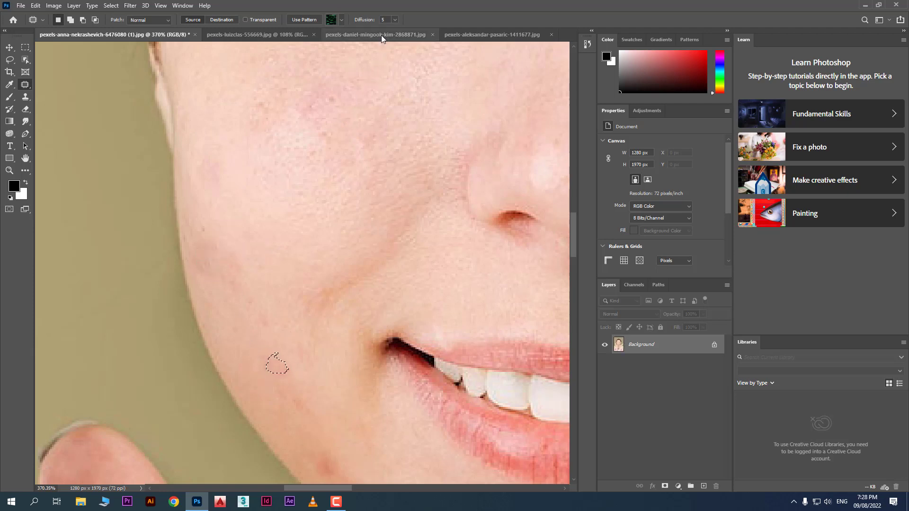
In the seagull photo, patch the remaining seagull above the Ferris wheel with clean sky and clear the selection.
click(382, 35)
scroll(203, 231, down, 6)
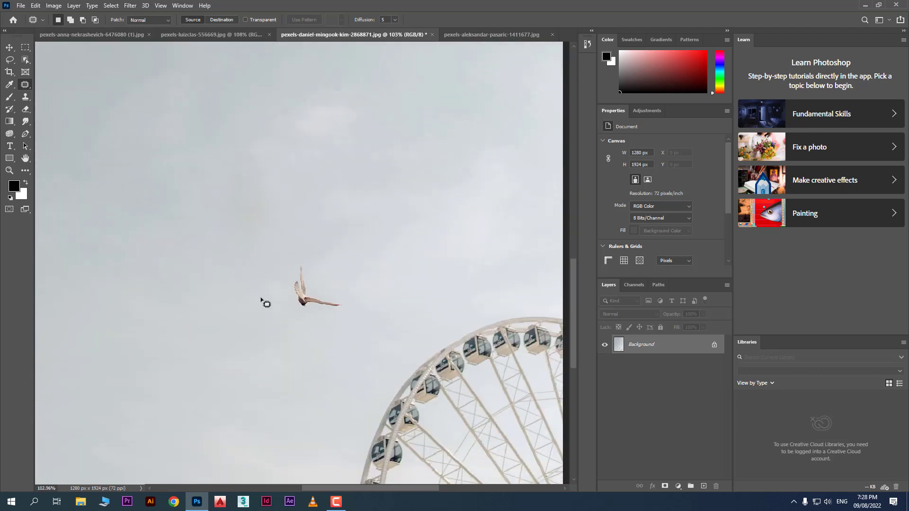
mouse_move(281, 288)
mouse_down()
mouse_move(349, 327)
mouse_move(300, 256)
mouse_move(370, 248)
mouse_up()
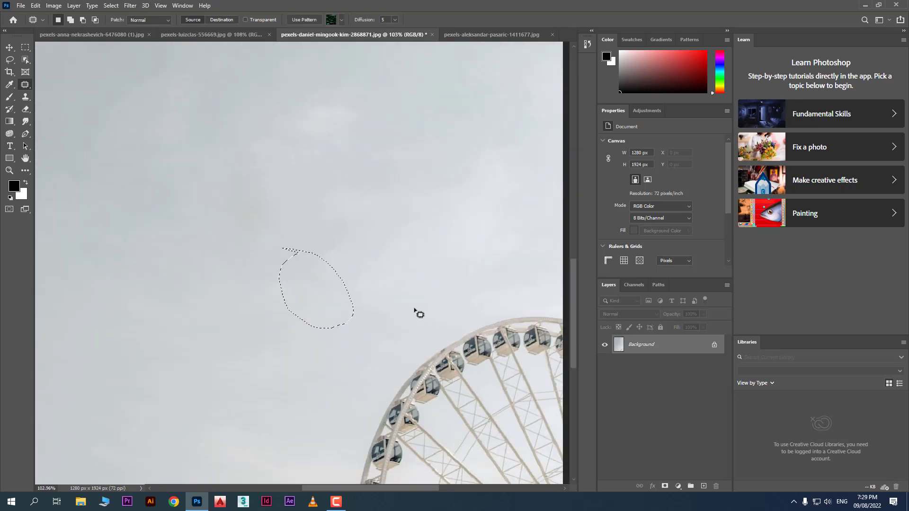
key(ctrl+d)
scroll(212, 272, down, 3)
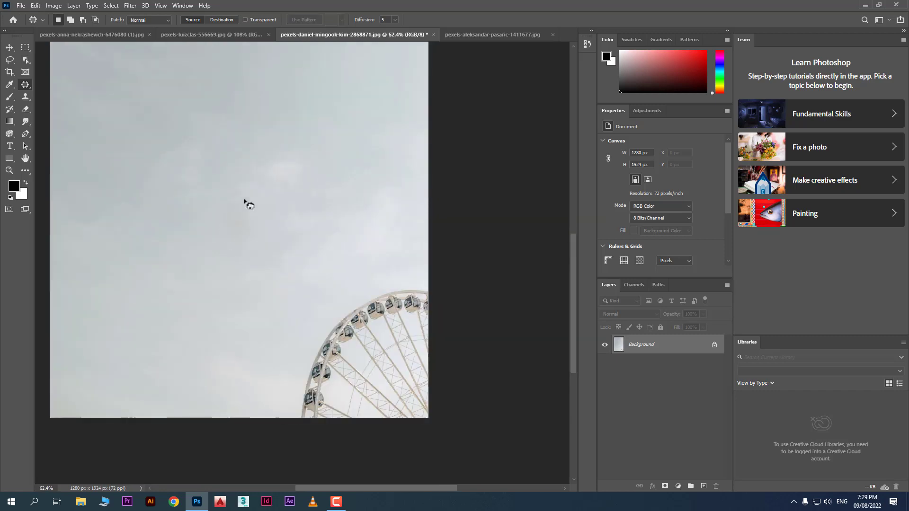
scroll(269, 231, up, 5)
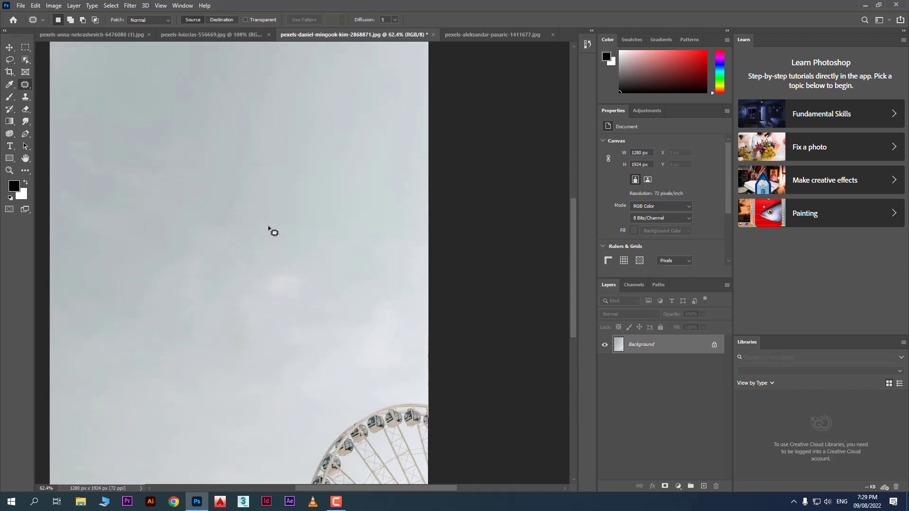
In the citrus photo, patch the grey smudge above and to the right of the orange slice with clean marble and clear the selection.
click(473, 34)
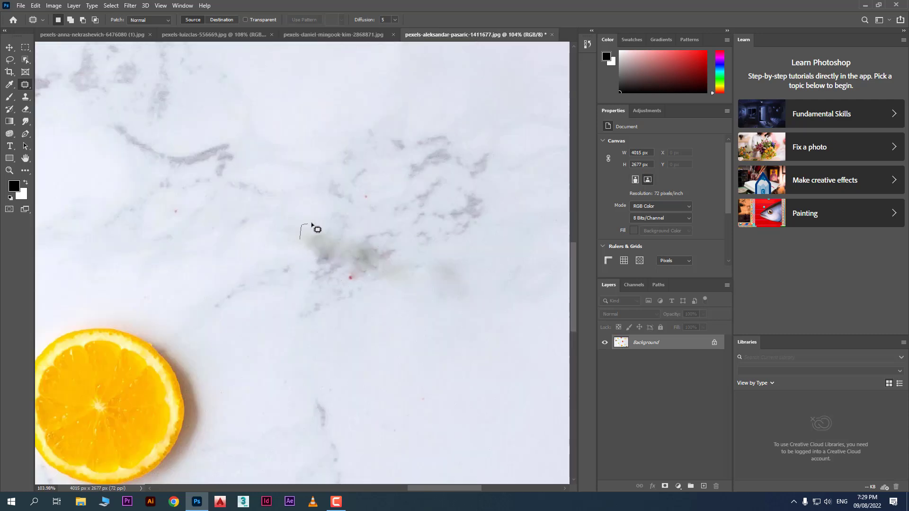
mouse_move(312, 224)
mouse_down()
mouse_move(405, 240)
mouse_move(403, 256)
mouse_move(443, 260)
mouse_move(458, 279)
mouse_move(342, 296)
mouse_move(301, 250)
mouse_up()
drag(385, 254, 432, 184)
click(402, 330)
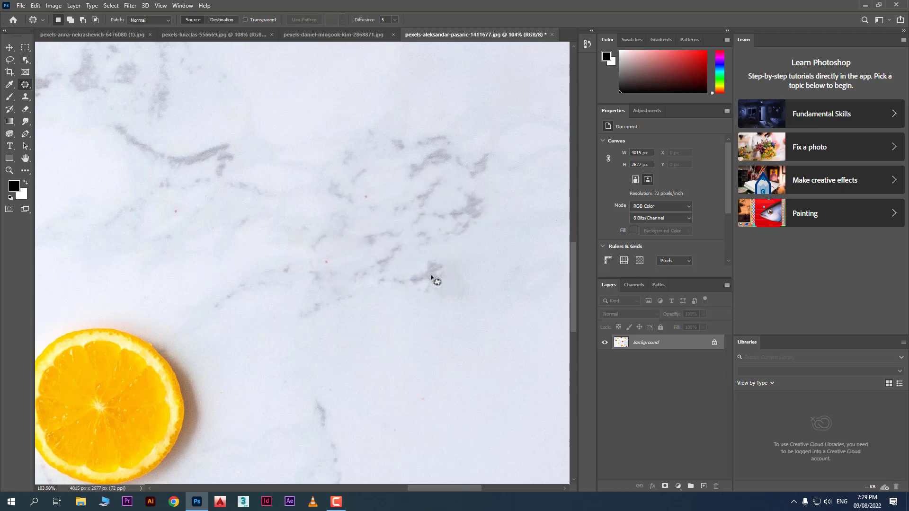
Patch the small yellow orange slice and its leftover tint with clean marble, and clear the selection.
scroll(437, 282, down, 4)
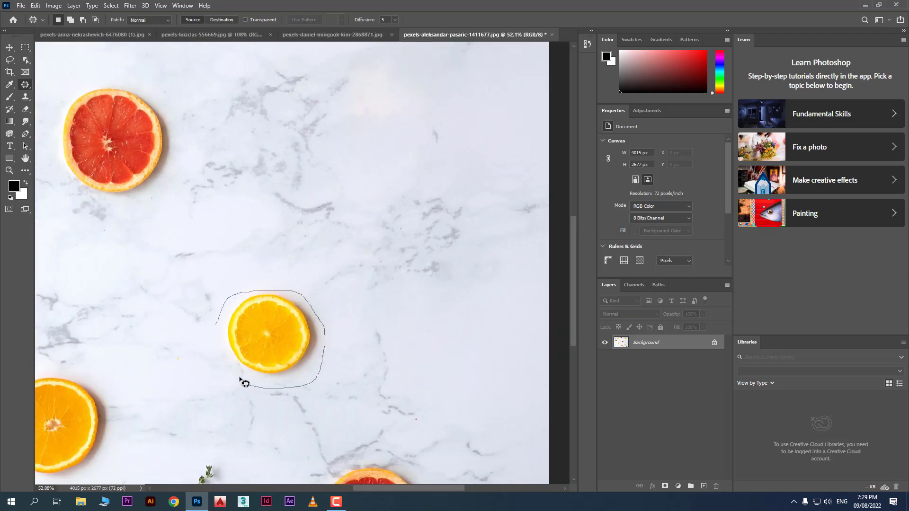
mouse_move(224, 335)
mouse_down()
mouse_move(223, 308)
mouse_move(158, 273)
mouse_up()
click(401, 385)
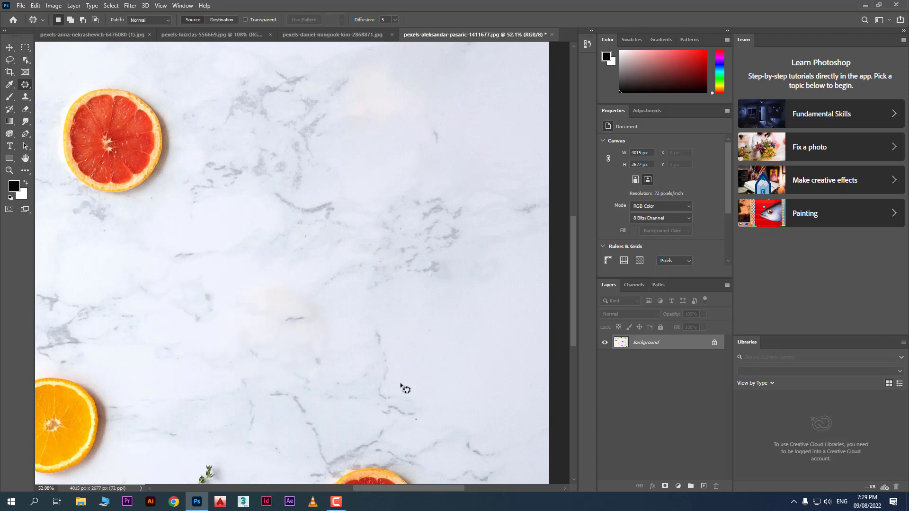
mouse_move(258, 279)
mouse_down()
mouse_move(337, 325)
mouse_move(269, 356)
mouse_move(238, 296)
mouse_up()
drag(334, 326, 430, 298)
key(ctrl+d)
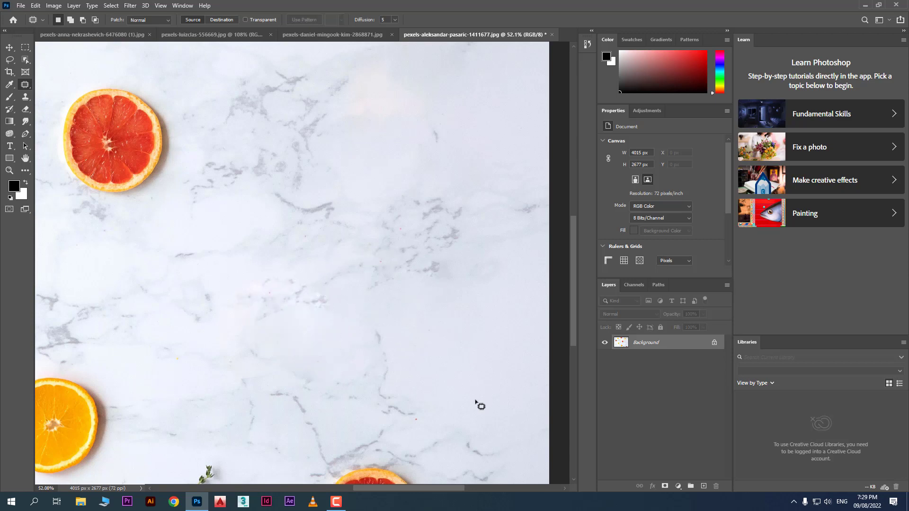
In the moon photo, patch the moon with sky from its left and clear the selection.
click(334, 34)
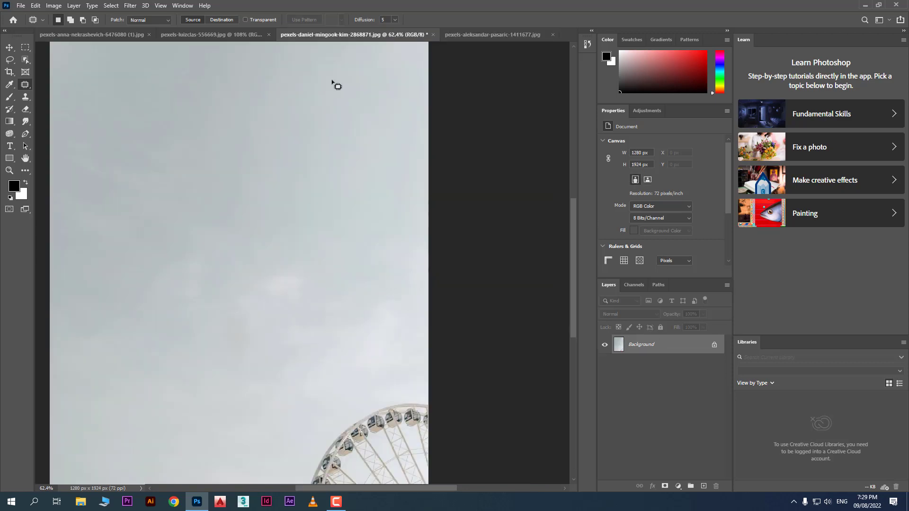
click(195, 31)
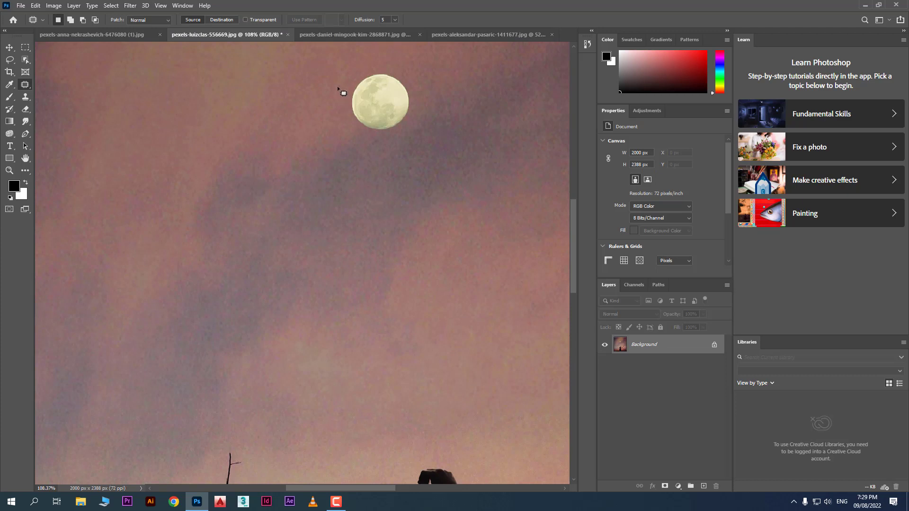
mouse_move(337, 87)
mouse_down()
mouse_move(374, 70)
mouse_move(426, 112)
mouse_move(331, 111)
mouse_move(339, 84)
mouse_move(245, 138)
mouse_move(211, 117)
mouse_up()
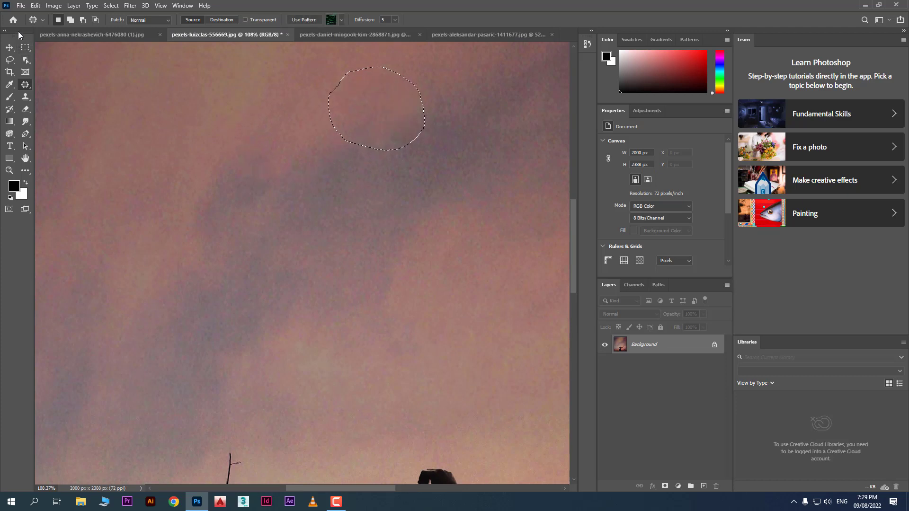
click(183, 188)
Revert the moon photo to its last saved version and switch to the Content-Aware Move Tool.
click(21, 5)
click(29, 128)
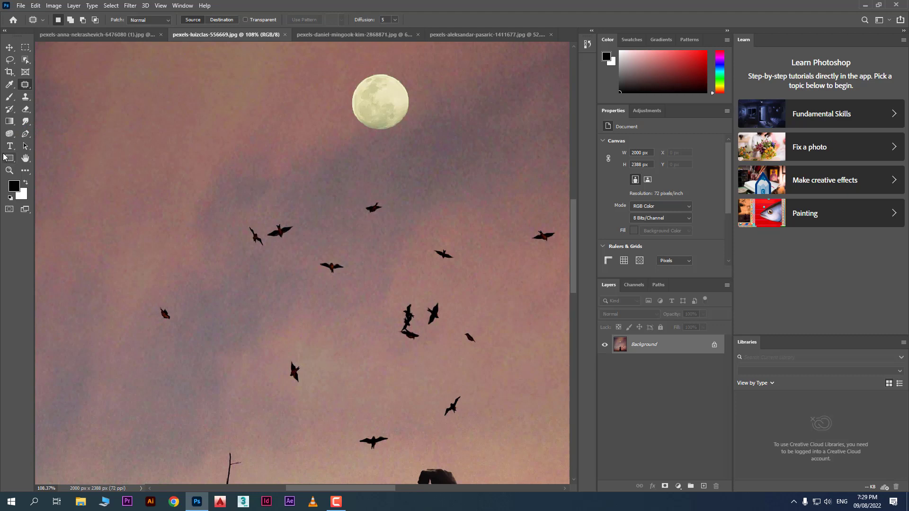
right_click(28, 86)
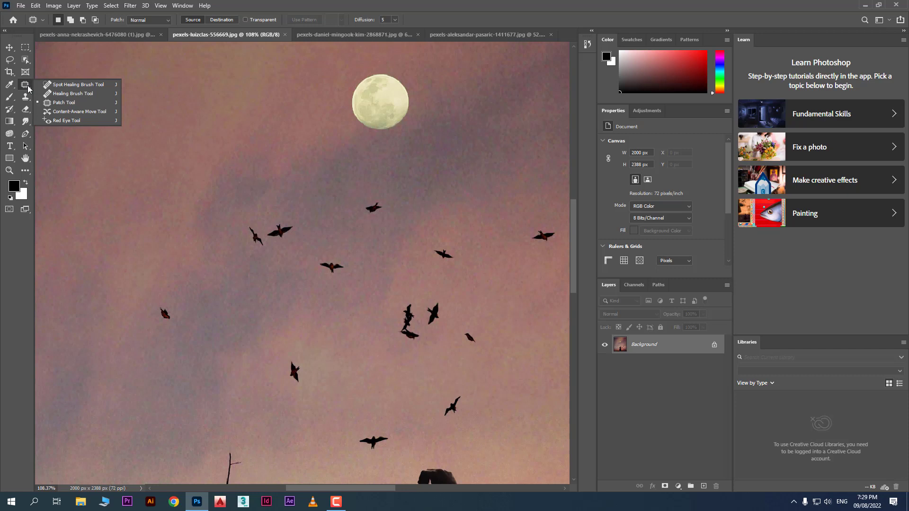
click(93, 112)
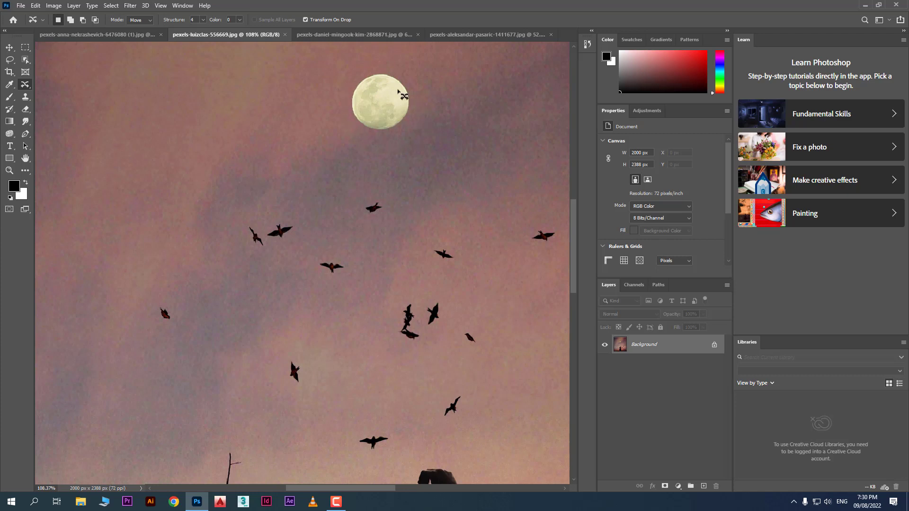
Outline the moon and move it left across the sky at the same height, applying the move.
mouse_move(370, 66)
mouse_down()
mouse_move(344, 113)
mouse_move(359, 132)
mouse_move(408, 142)
mouse_move(436, 107)
mouse_move(404, 72)
mouse_move(368, 69)
mouse_up()
drag(397, 106, 268, 105)
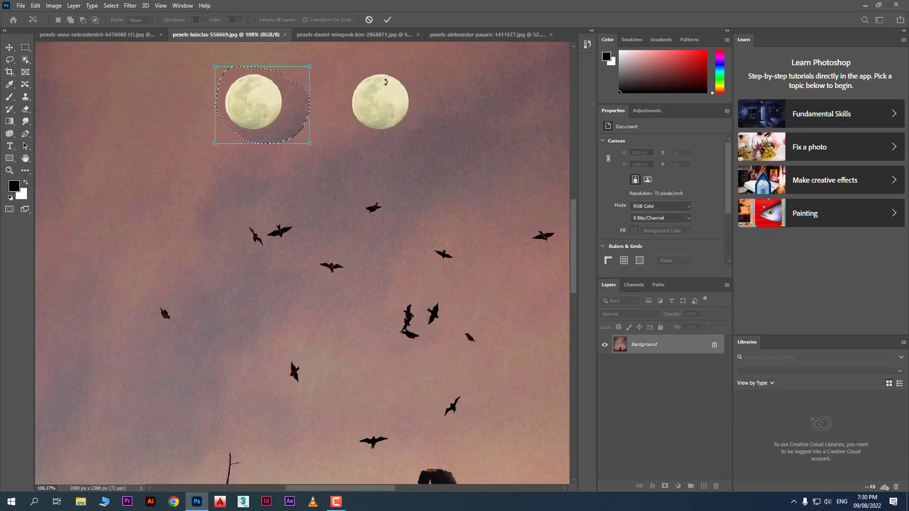
click(387, 19)
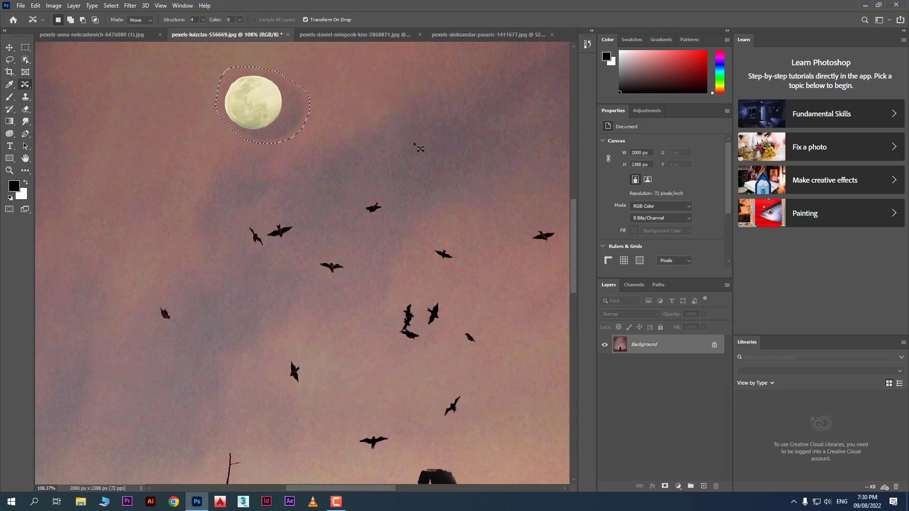
Move the topmost bird up and to the right and the bird below it slightly upward, applying each move.
click(285, 101)
mouse_move(382, 197)
mouse_down()
mouse_move(365, 201)
mouse_move(397, 213)
mouse_move(384, 196)
mouse_move(421, 159)
mouse_up()
click(387, 20)
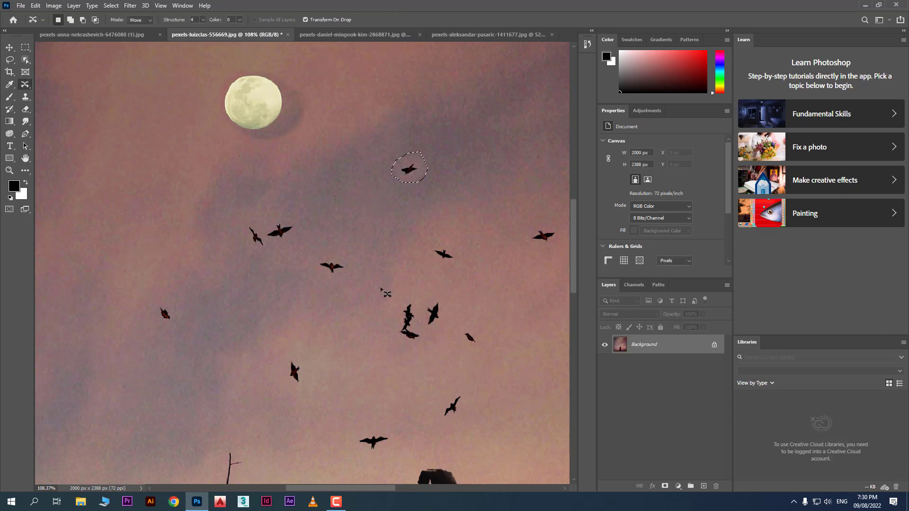
mouse_move(323, 252)
mouse_down()
mouse_move(318, 272)
mouse_move(337, 284)
mouse_move(342, 254)
mouse_move(331, 249)
mouse_move(350, 221)
mouse_up()
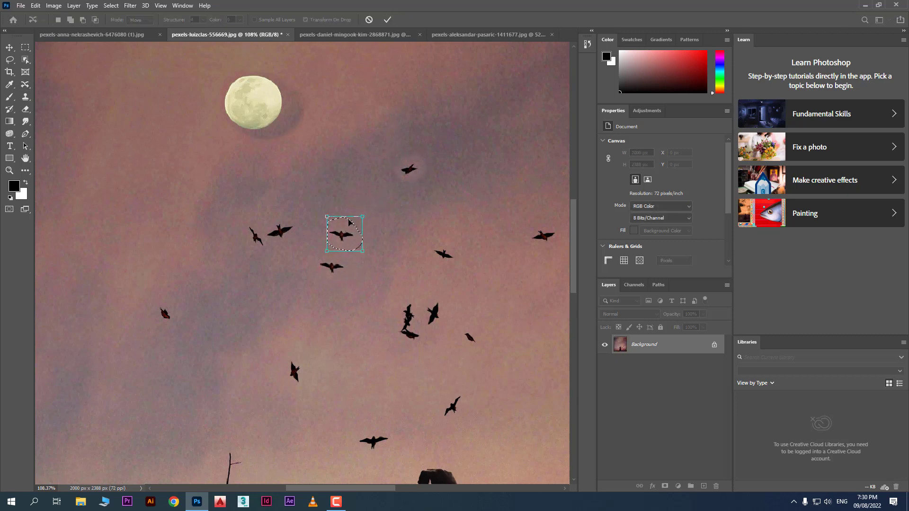
click(387, 20)
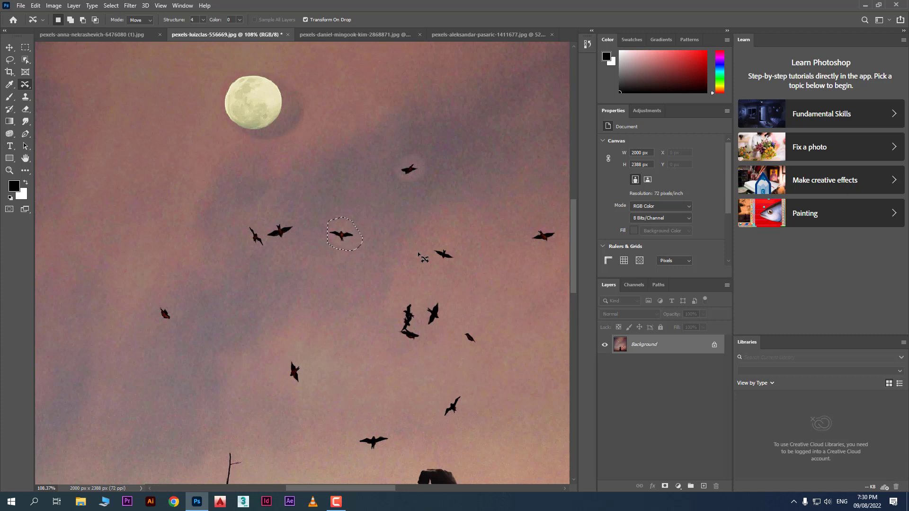
In the portrait photo, apply the Red Eye Tool to the left-hand eye with 50% pupil size and 50% darken amount.
click(108, 36)
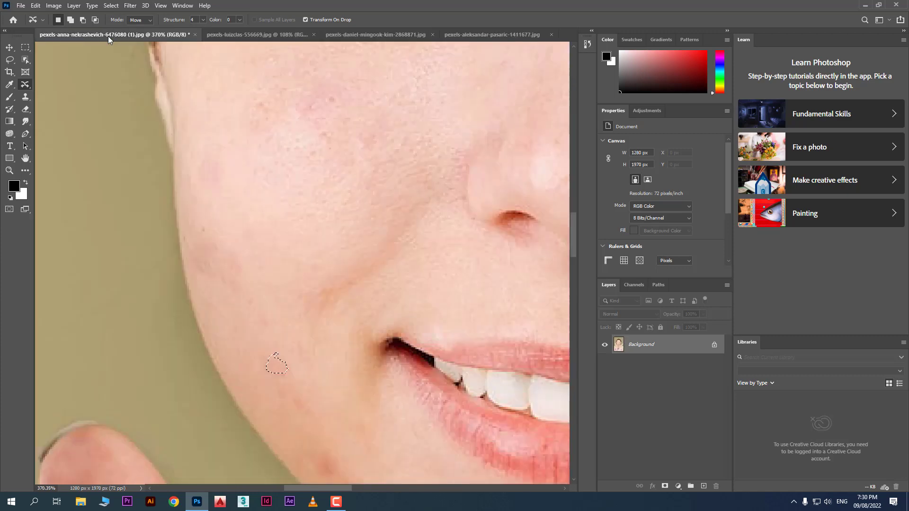
scroll(358, 220, up, 5)
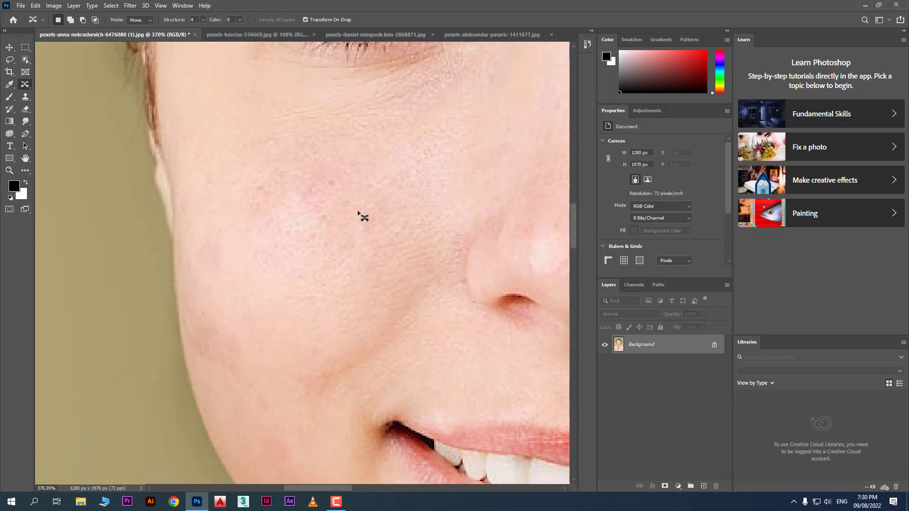
scroll(358, 216, up, 1)
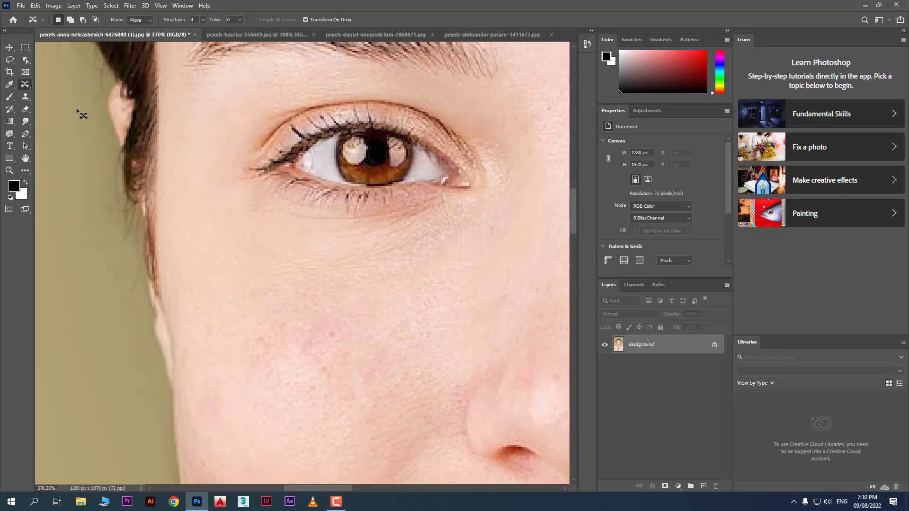
click(26, 84)
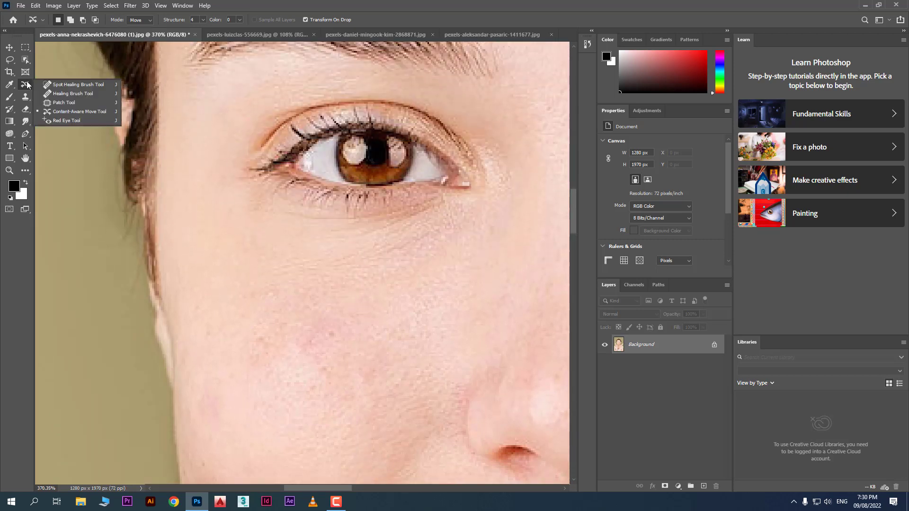
click(60, 121)
drag(312, 110, 387, 173)
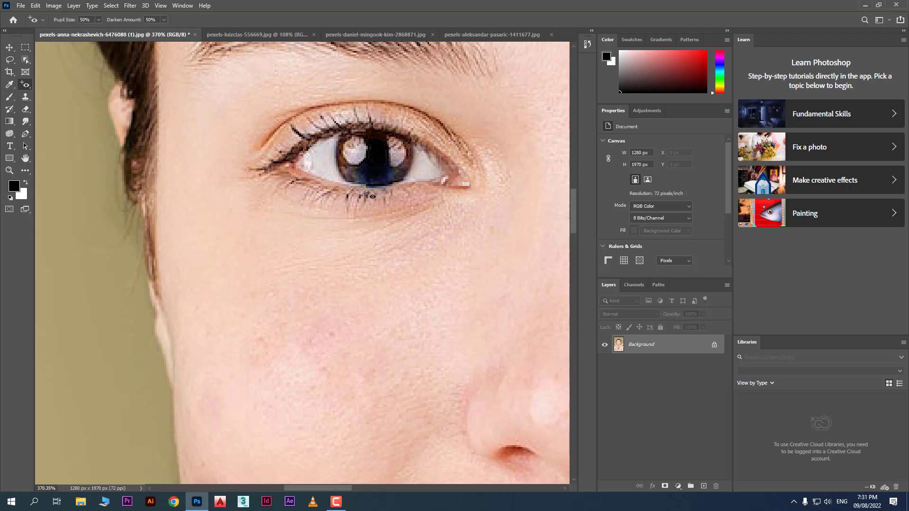
In the moon photo, clear the selection and set the Clone Stamp Tool's brush size to 108 px.
click(26, 98)
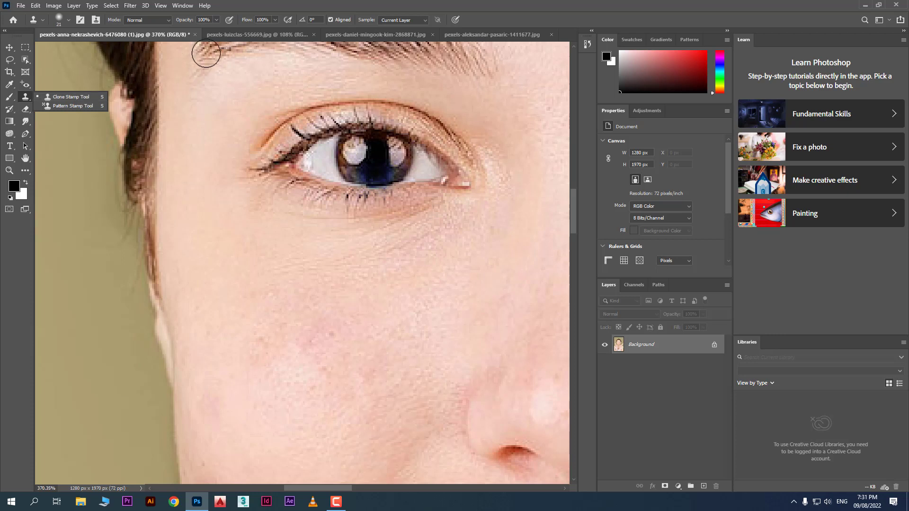
click(228, 33)
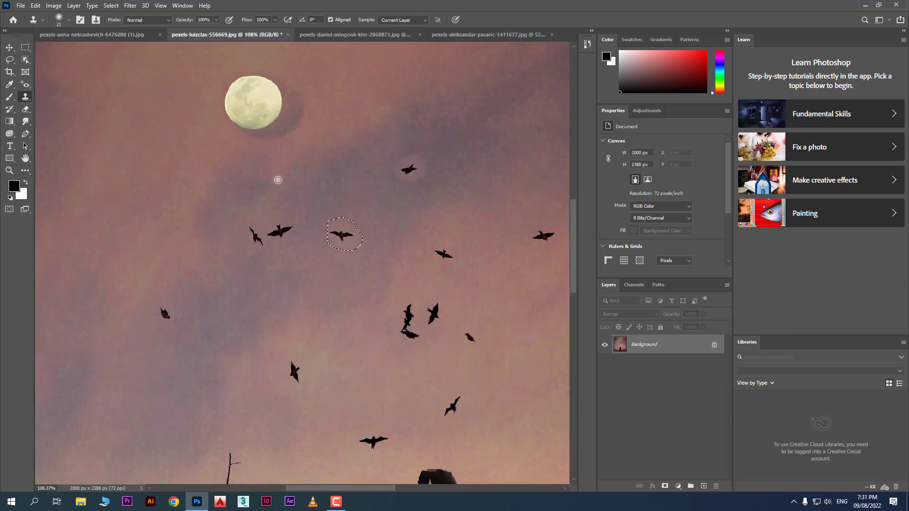
key(ctrl+d)
click(69, 21)
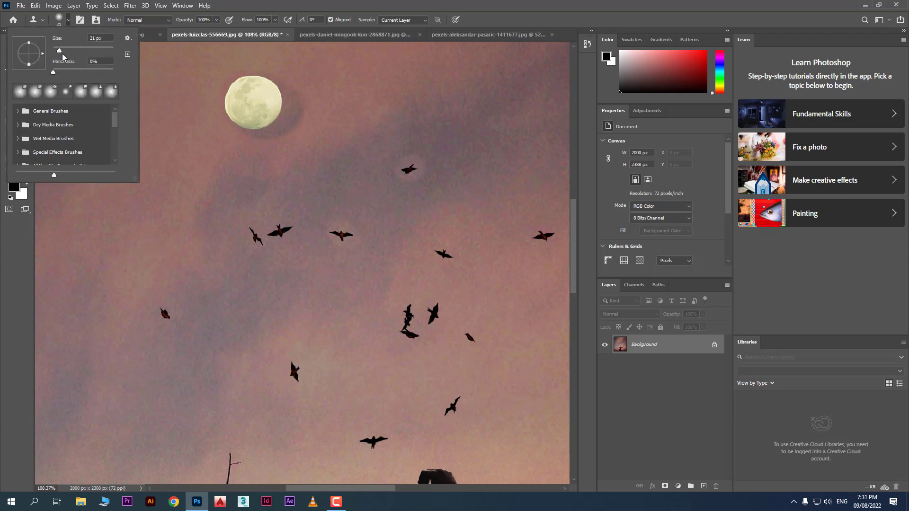
drag(64, 53, 84, 50)
drag(287, 244, 312, 242)
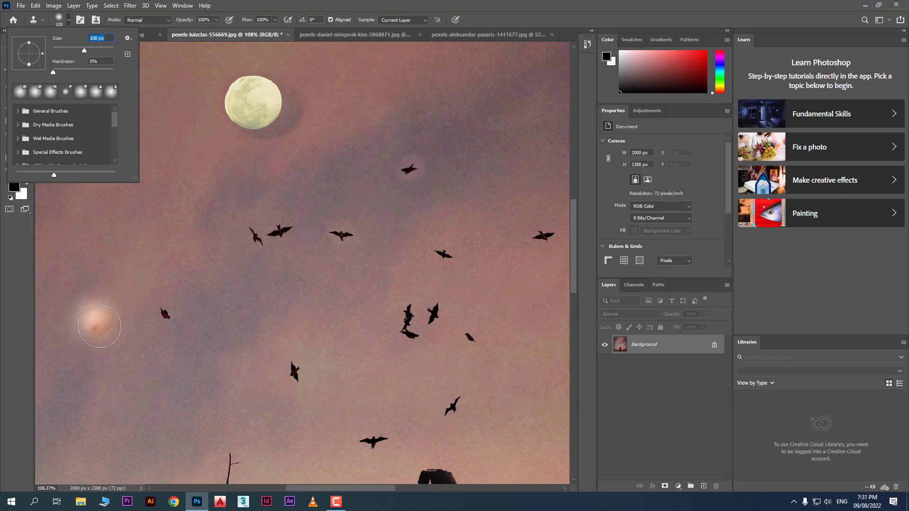
key(Return)
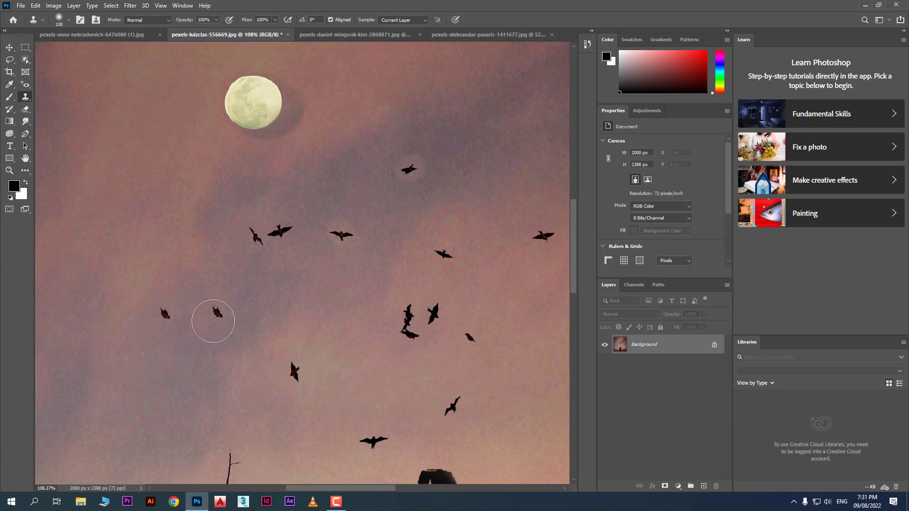
In the portrait photo, reduce the Clone Stamp brush size to 45 px and sample clean skin on the right-hand cheek.
click(125, 34)
scroll(364, 284, down, 6)
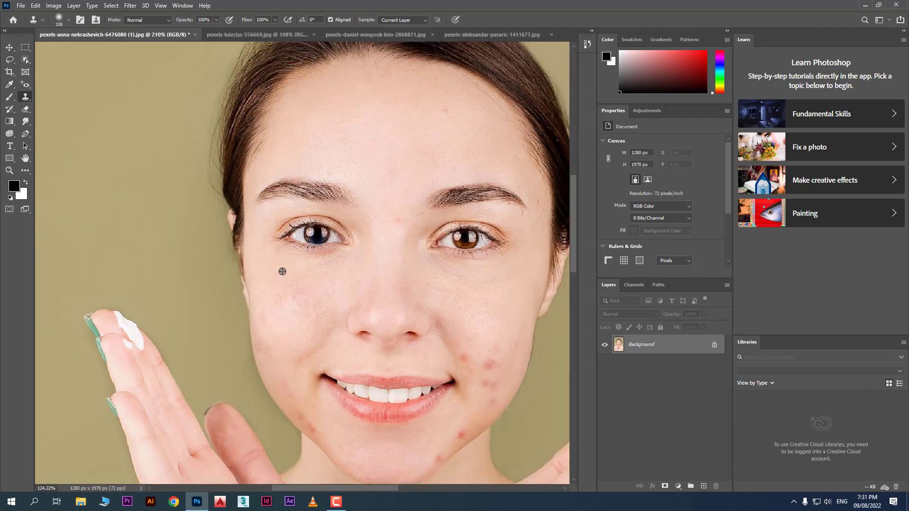
scroll(436, 400, up, 4)
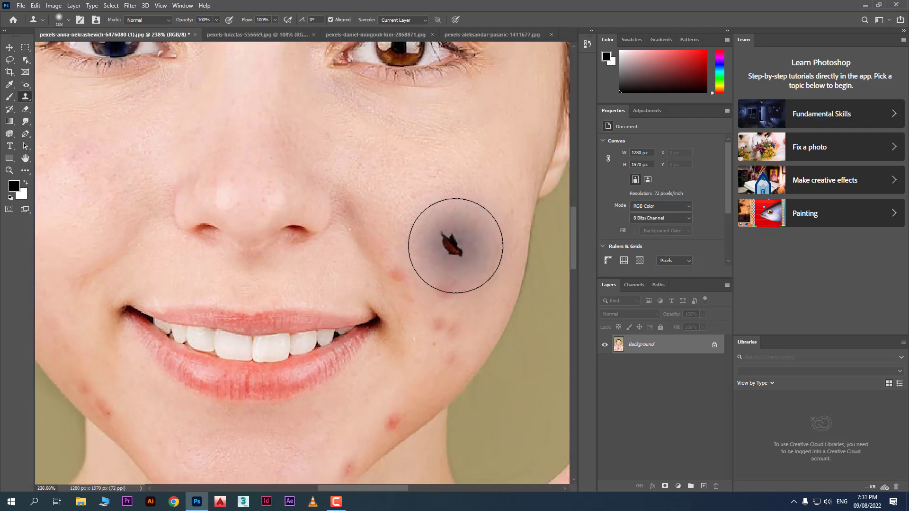
key(bracketleft)
key(bracketleft)
key(bracketleft)
key(bracketleft)
key(bracketleft)
key(bracketleft)
key(bracketleft)
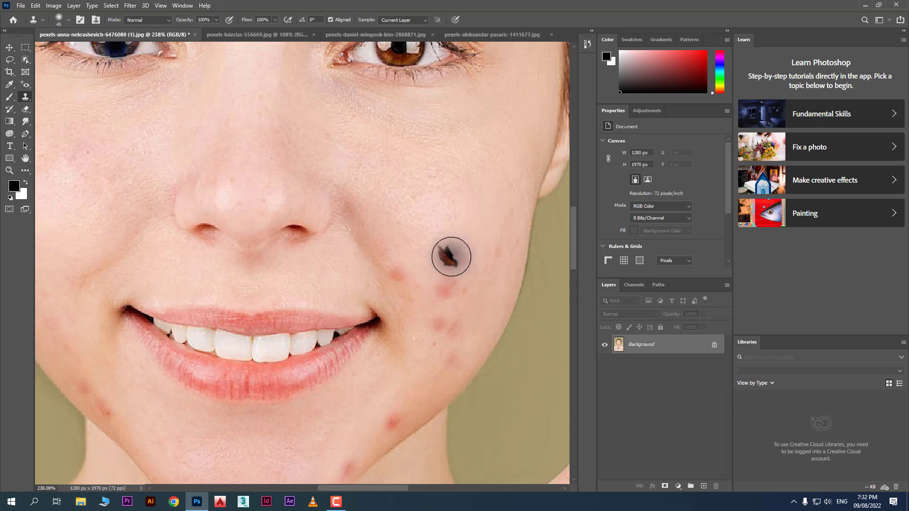
alt+click(450, 251)
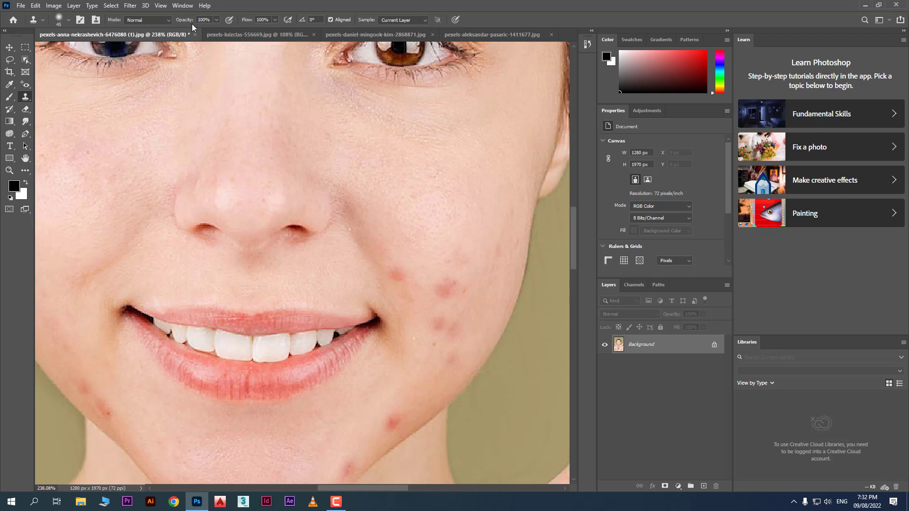
Try cloning clean upper-cheek skin over the blemishes on the right-hand cheek at 100% opacity.
click(216, 19)
alt+click(439, 249)
mouse_move(450, 280)
mouse_down()
mouse_move(445, 307)
mouse_move(468, 272)
mouse_move(461, 243)
mouse_move(452, 246)
mouse_move(472, 274)
mouse_move(513, 222)
mouse_move(509, 260)
mouse_move(453, 314)
mouse_move(443, 338)
mouse_move(463, 309)
mouse_up()
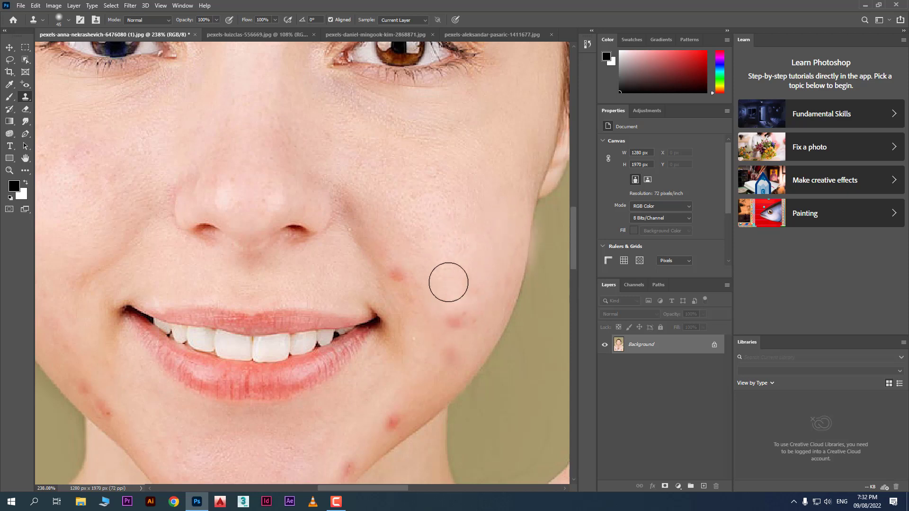
alt+click(442, 246)
mouse_move(449, 277)
mouse_down()
mouse_move(455, 323)
mouse_move(494, 275)
mouse_move(457, 322)
mouse_move(474, 343)
mouse_up()
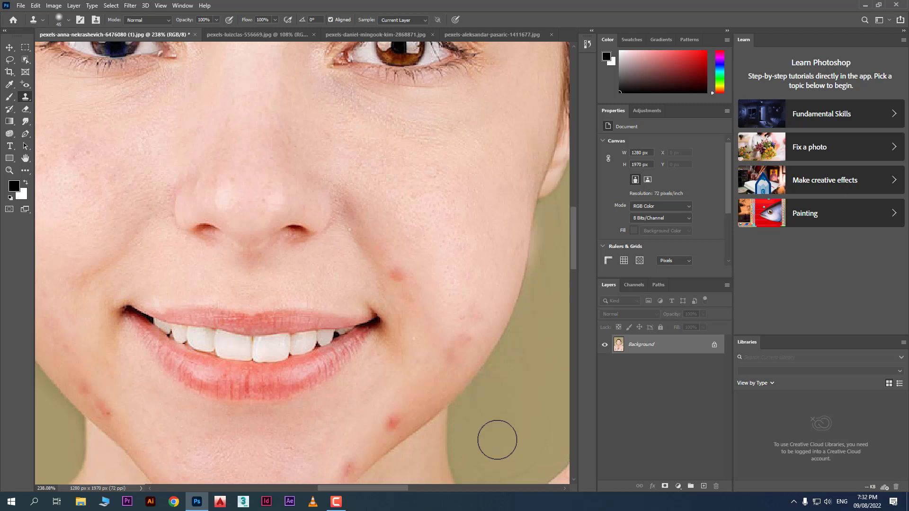
Undo the right-hand cheek's clone strokes and the red-eye change on the left-hand eye.
key(ctrl+z)
key(ctrl+z)
key(ctrl+z)
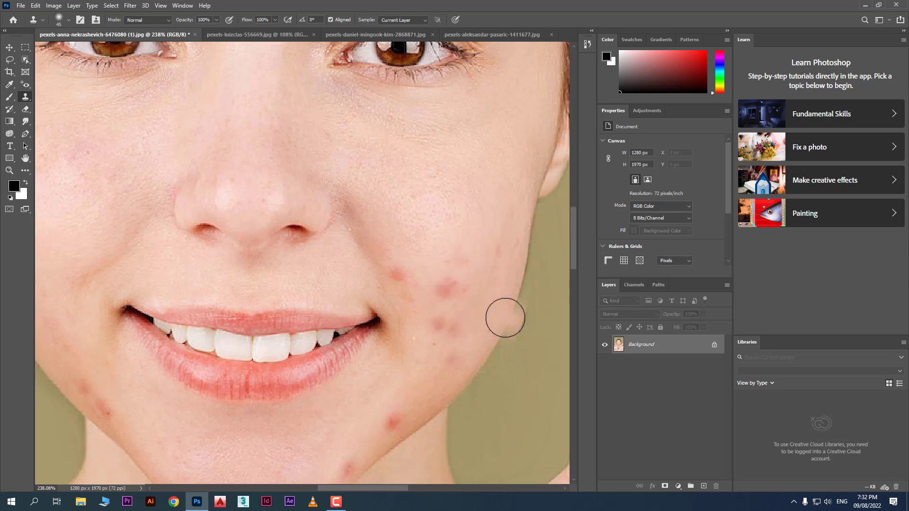
Set the Clone Stamp opacity to 20% and clone nearby clean skin over the upper blemishes on the right-hand cheek.
click(215, 20)
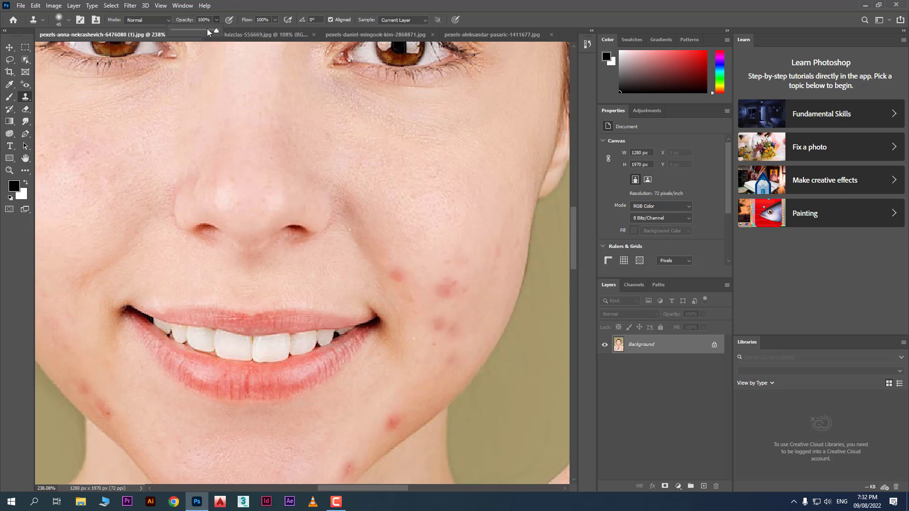
click(197, 18)
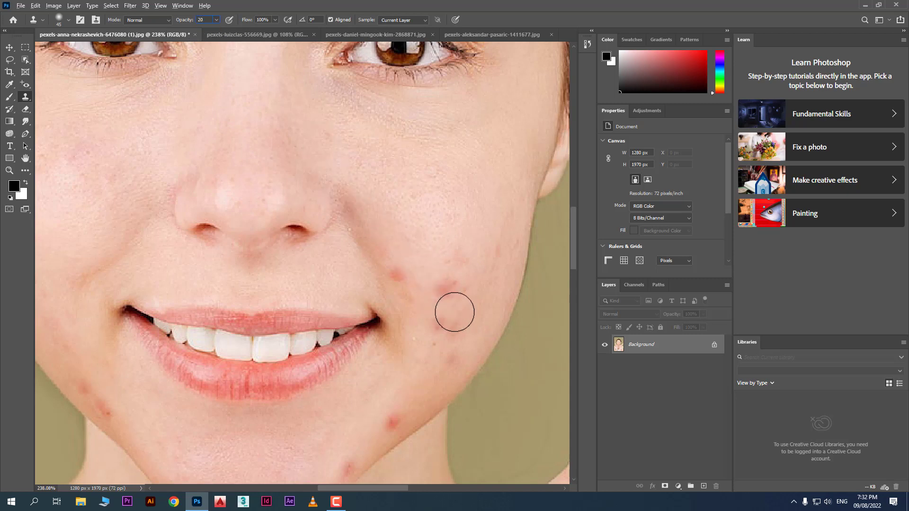
alt+click(452, 238)
drag(451, 249, 453, 258)
alt+click(439, 268)
click(444, 287)
click(454, 285)
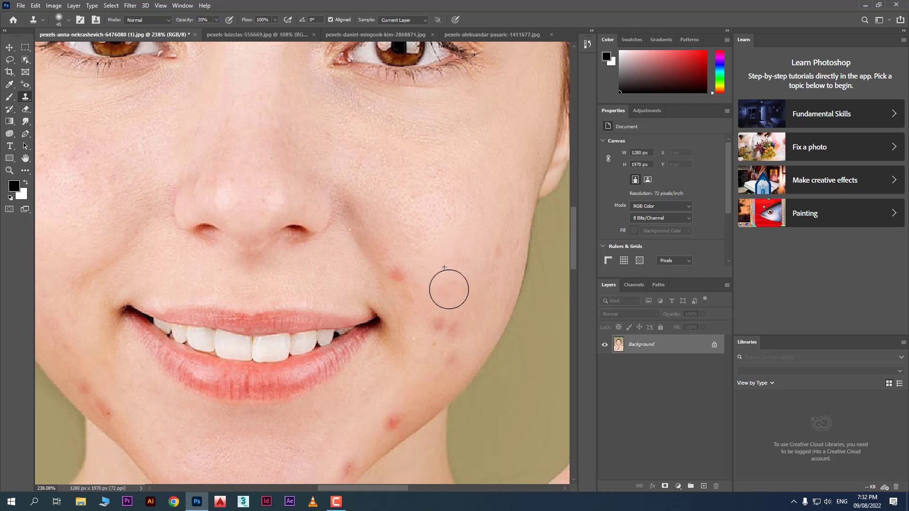
Clone resampled skin over the blemish above the right-hand corner of the mouth and the spots lower on that cheek.
alt+click(419, 264)
click(399, 276)
click(381, 262)
alt+click(378, 249)
click(402, 272)
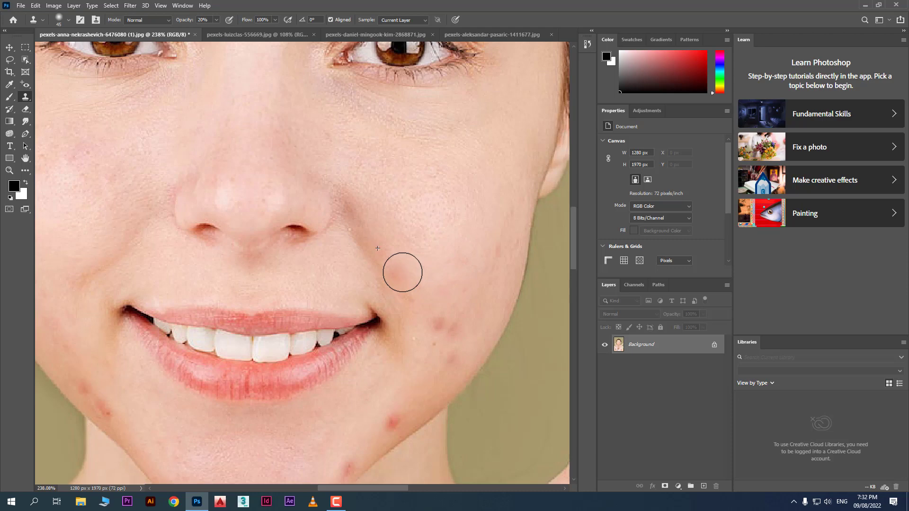
alt+click(440, 304)
click(439, 322)
click(438, 324)
click(439, 327)
scroll(448, 331, down, 3)
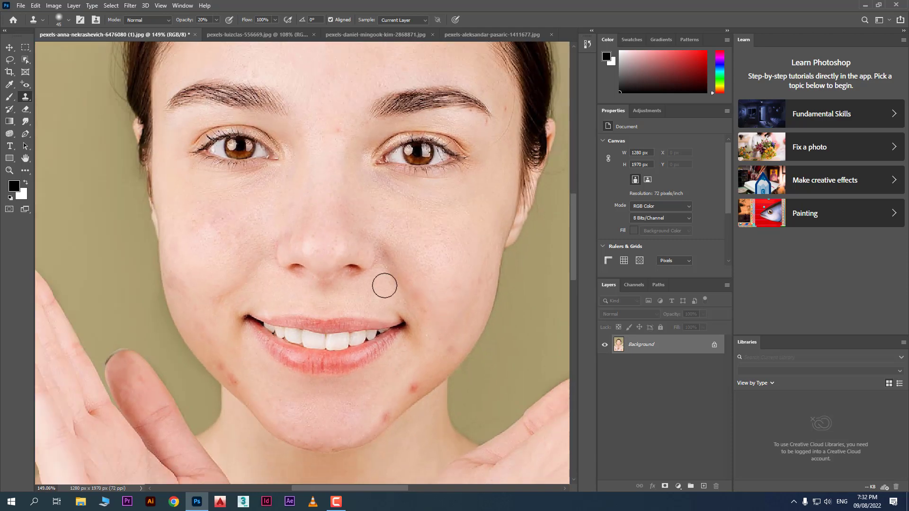
Enlarge the brush to 70 px and clone clean skin from under the left-hand eye over that cheek's blemishes.
scroll(203, 256, up, 2)
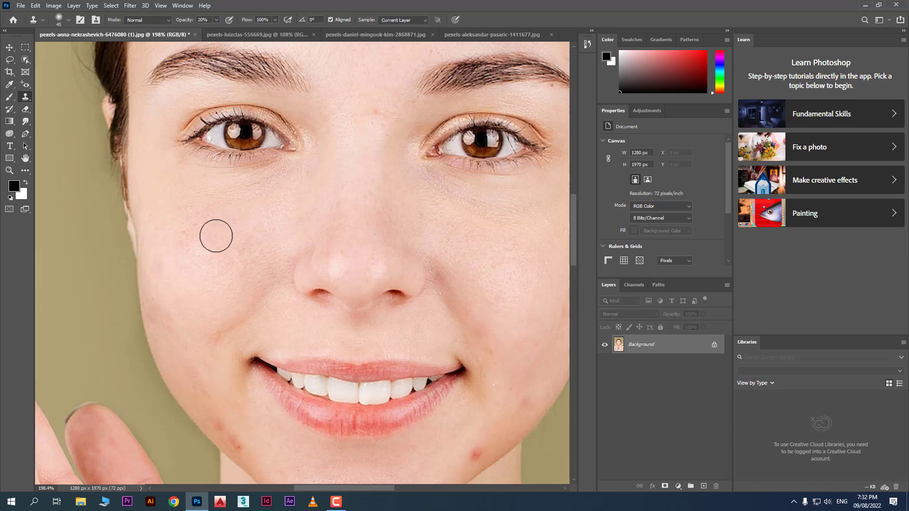
key(bracketright)
key(bracketright)
key(bracketright)
alt+click(265, 202)
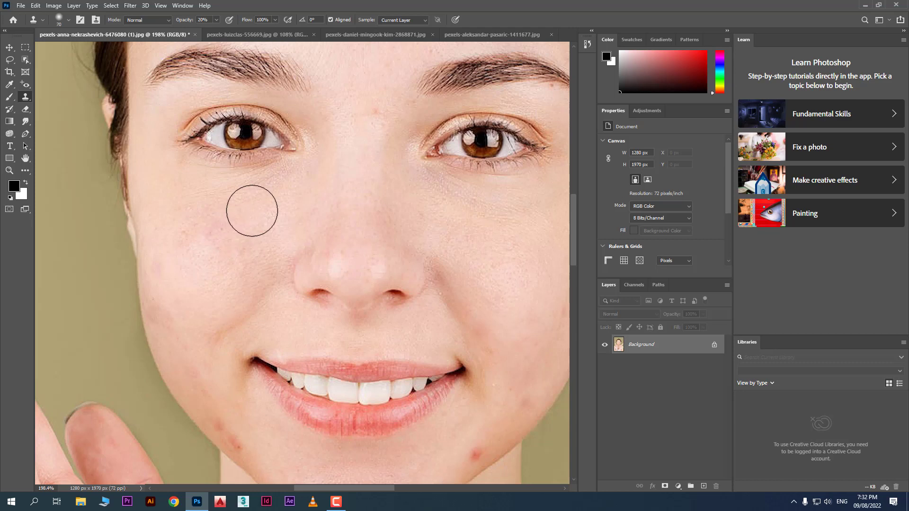
drag(238, 224, 211, 229)
drag(160, 274, 206, 251)
alt+click(255, 221)
mouse_move(249, 230)
mouse_down()
mouse_move(207, 268)
mouse_move(241, 230)
mouse_up()
mouse_move(181, 339)
mouse_down()
mouse_move(170, 336)
mouse_move(179, 369)
mouse_up()
Even out the left-hand cheek down to the jaw by repeatedly resampling nearby skin and cloning over the remaining spots.
alt+click(280, 228)
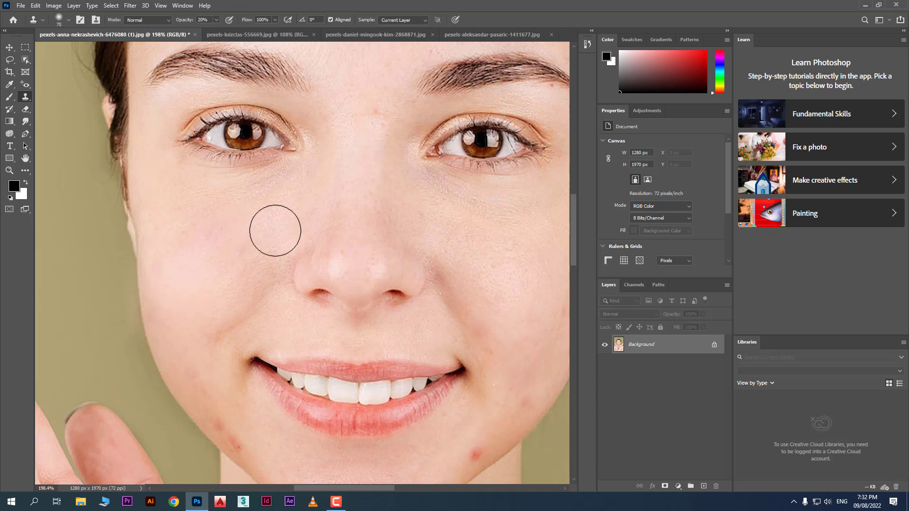
drag(229, 266, 222, 298)
alt+click(234, 246)
mouse_move(220, 225)
mouse_down()
mouse_move(170, 245)
mouse_move(260, 229)
mouse_up()
alt+click(245, 229)
mouse_move(256, 210)
mouse_down()
mouse_move(176, 189)
mouse_move(188, 311)
mouse_up()
alt+click(252, 226)
drag(249, 239, 191, 304)
alt+click(184, 290)
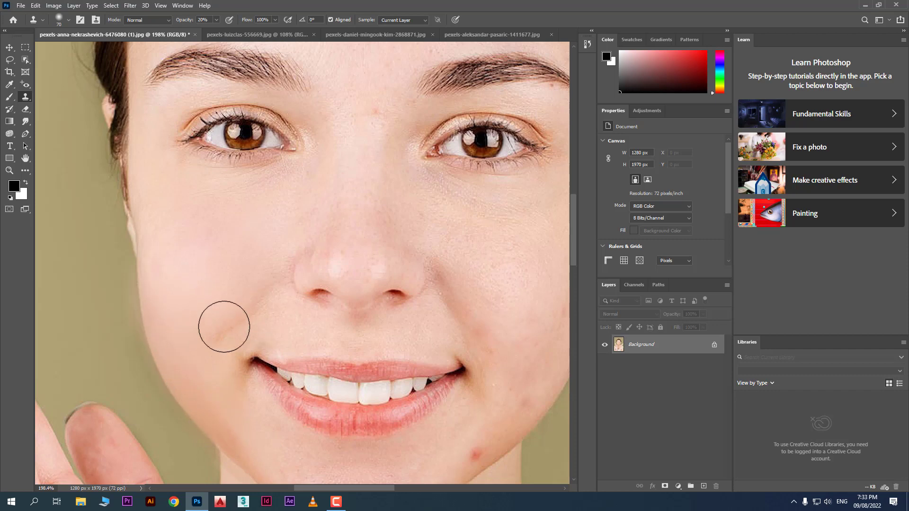
Revert the portrait photo to its saved version.
scroll(237, 308, down, 1)
scroll(237, 308, down, 4)
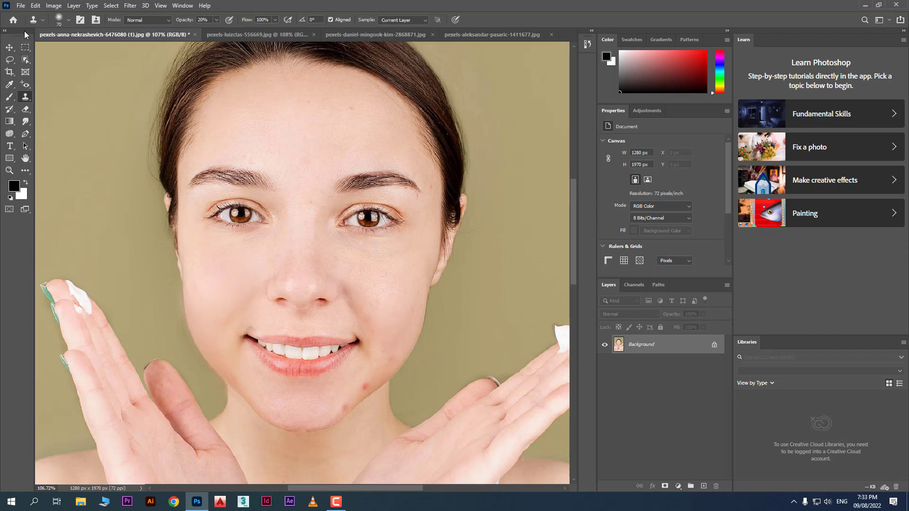
click(26, 7)
click(33, 124)
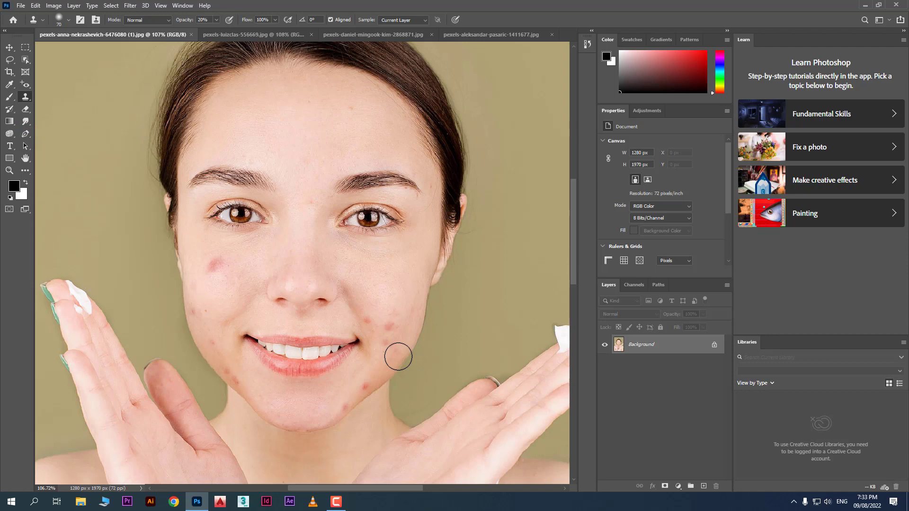
Switch to the Ferris wheel photo and revert it to its saved version.
click(282, 39)
click(363, 31)
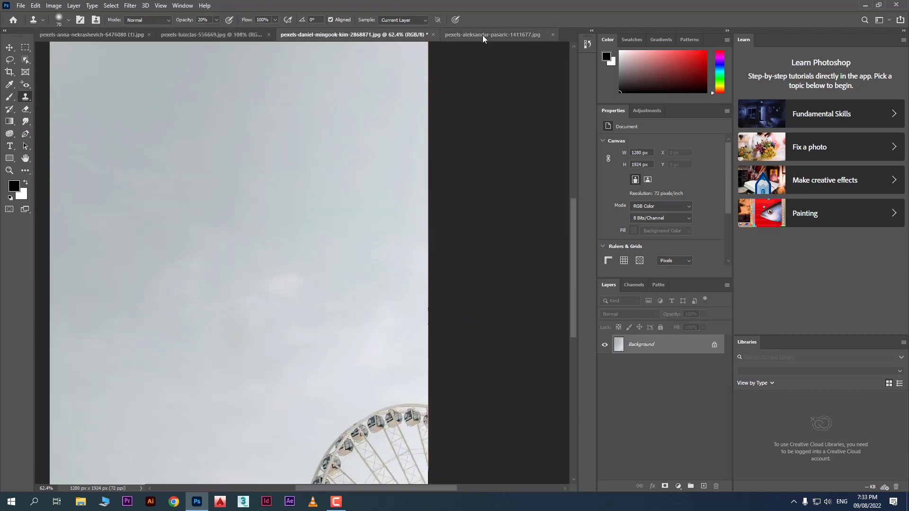
click(21, 6)
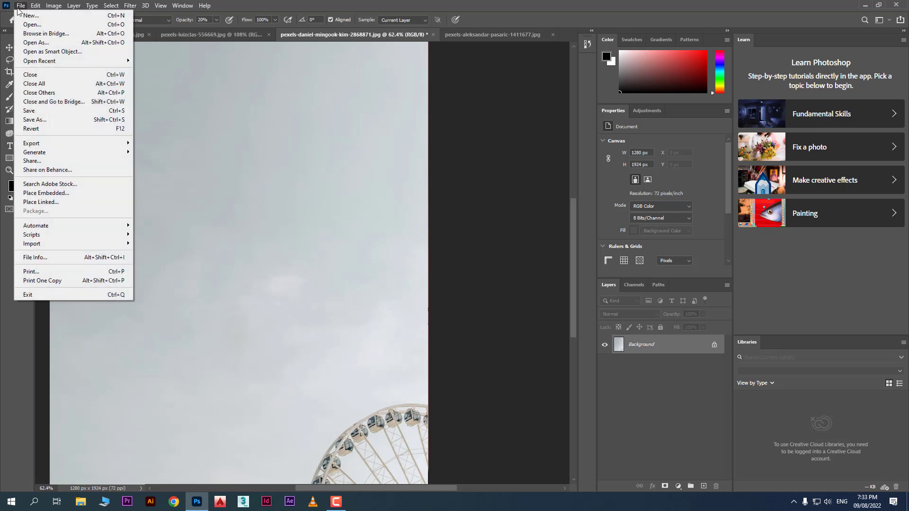
click(47, 128)
Enlarge the Clone Stamp brush to 300 px, try stamping the large gull up and to its left at 20% opacity, and undo it.
scroll(166, 403, up, 4)
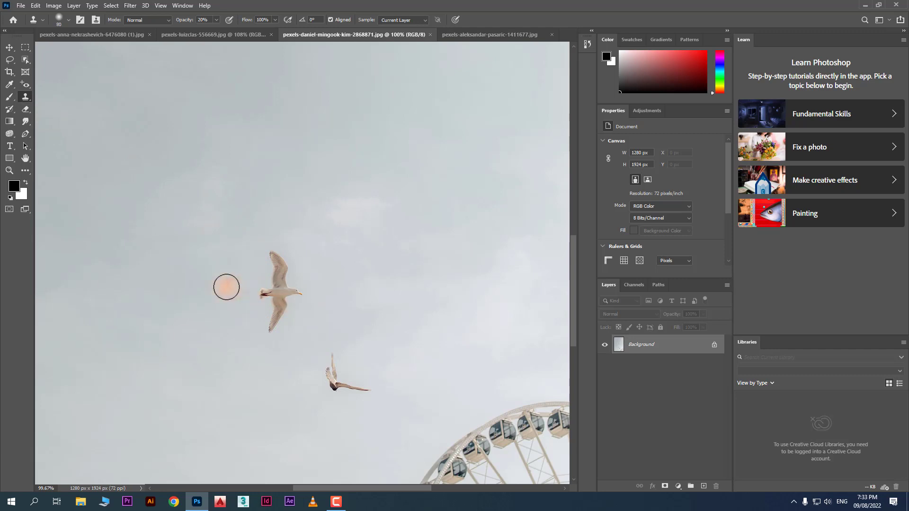
key(bracketright)
key(bracketright)
key(bracketright)
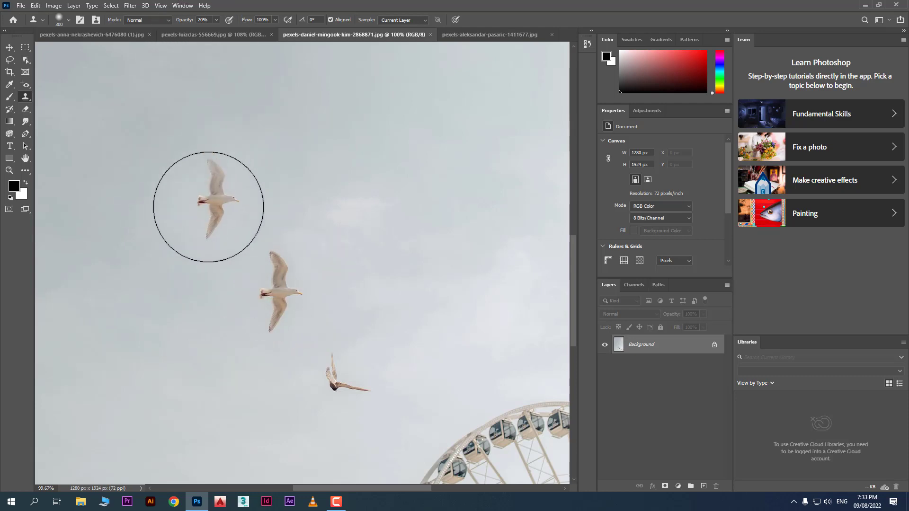
click(208, 207)
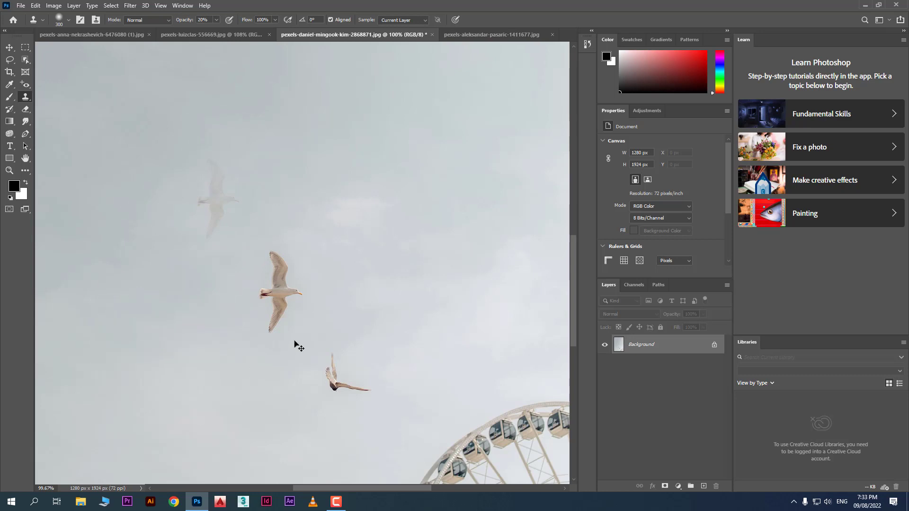
key(ctrl+z)
Set the opacity to 100% and stamp two copies of the large gull, one to its upper left and one to its lower left.
click(218, 19)
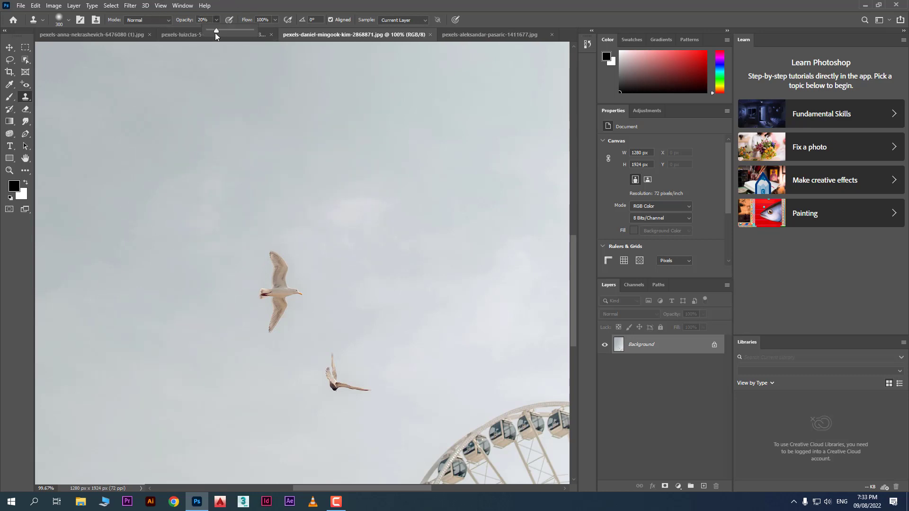
drag(215, 33, 313, 33)
click(221, 205)
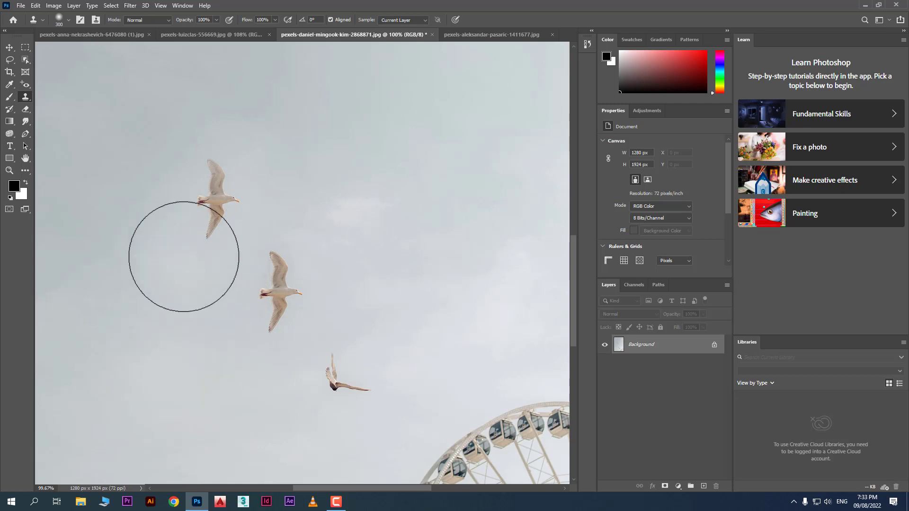
click(276, 288)
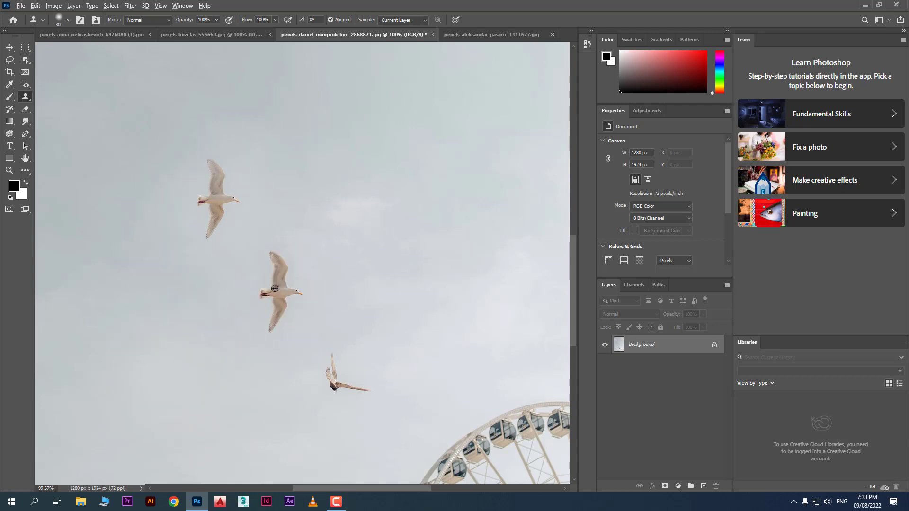
scroll(152, 284, down, 3)
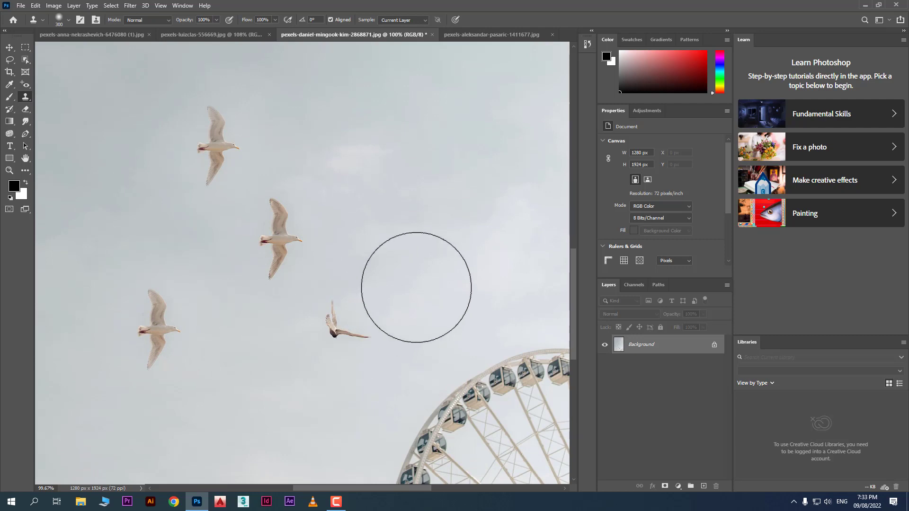
Stamp two copies of the smaller bird, one to its upper right and one to its lower left beside the Ferris wheel.
click(430, 265)
scroll(233, 303, down, 3)
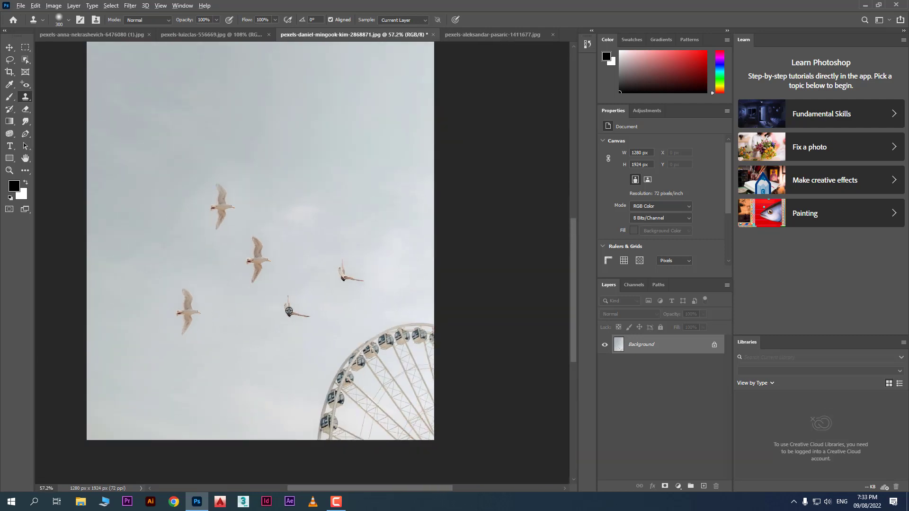
click(253, 379)
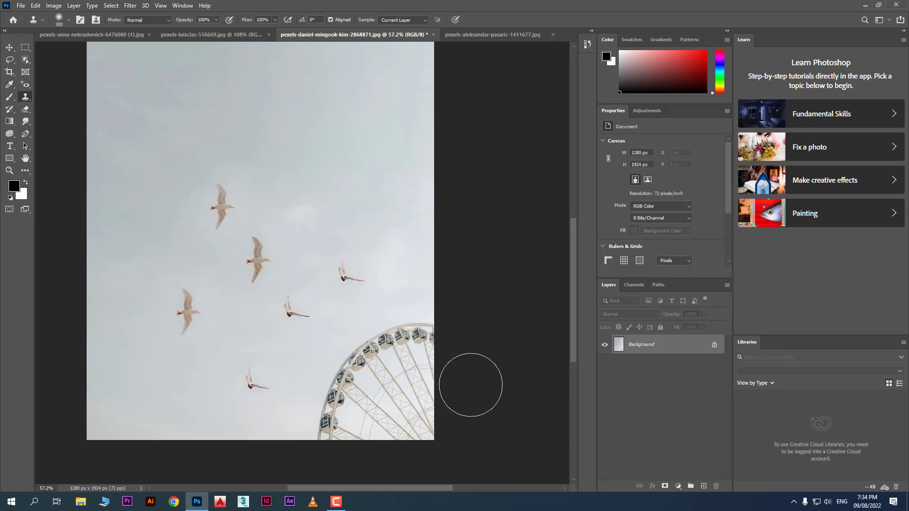
Review the citrus, Ferris wheel, portrait and moon photos in turn, checking the sampled bird's preview over them, and return to the Ferris wheel photo.
click(467, 35)
scroll(405, 198, down, 5)
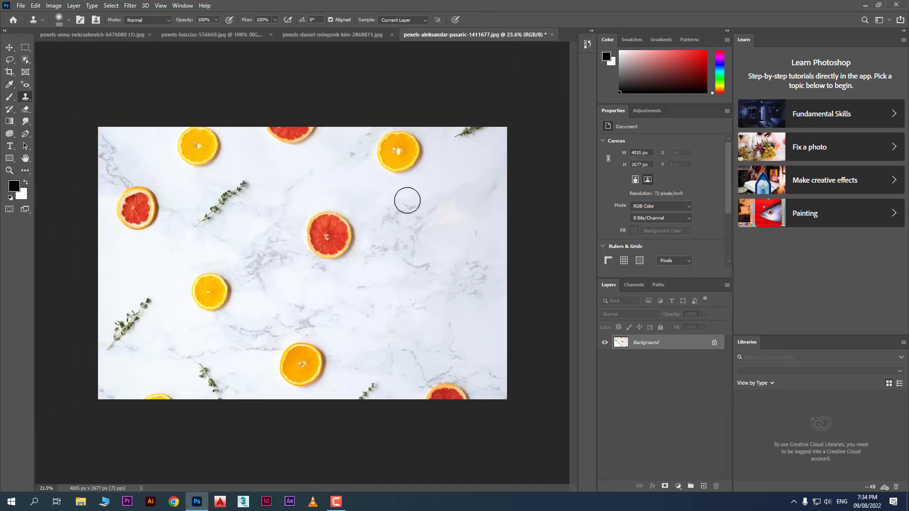
click(306, 33)
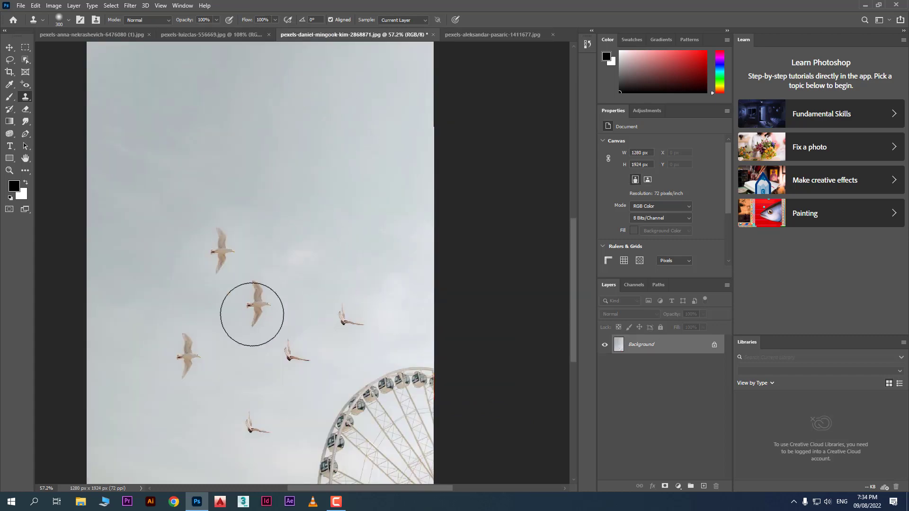
click(195, 33)
click(110, 35)
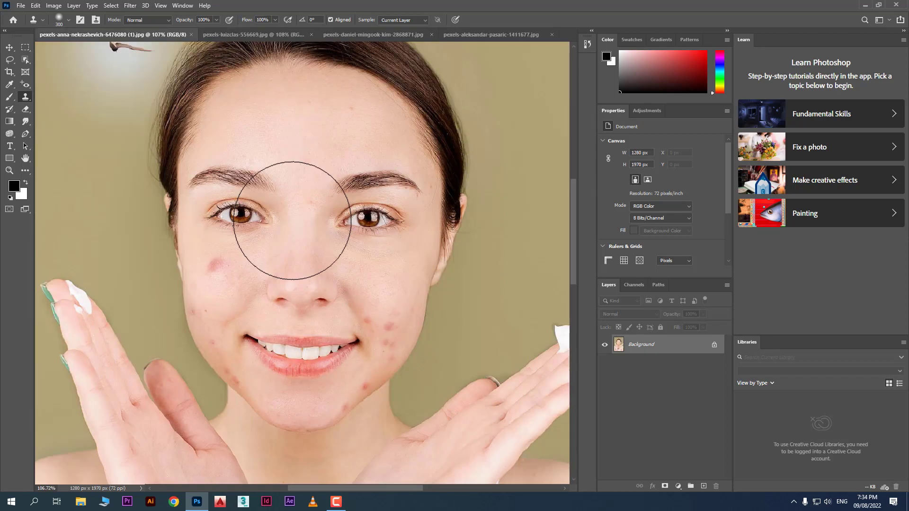
scroll(351, 256, down, 3)
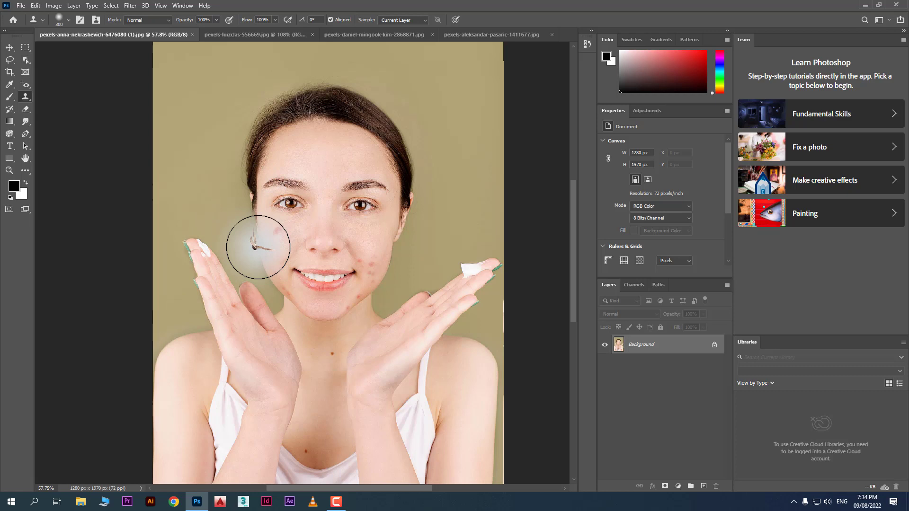
click(220, 36)
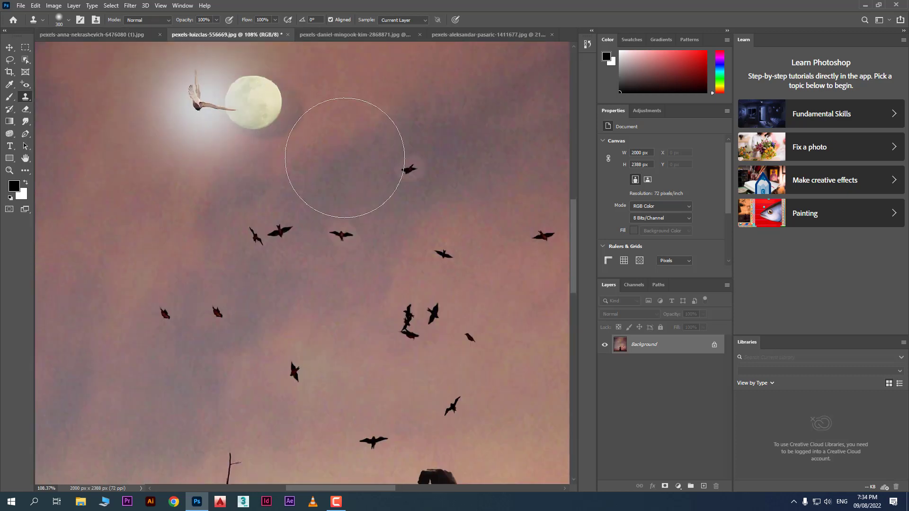
click(375, 35)
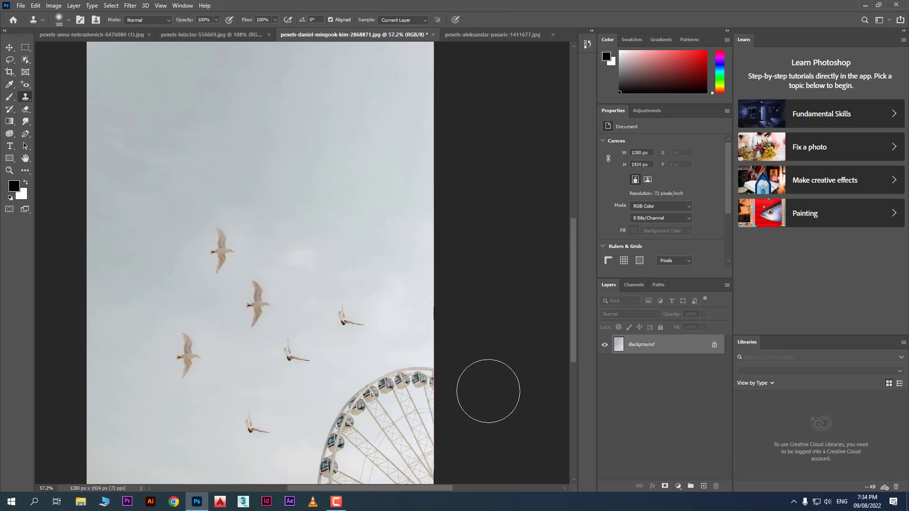